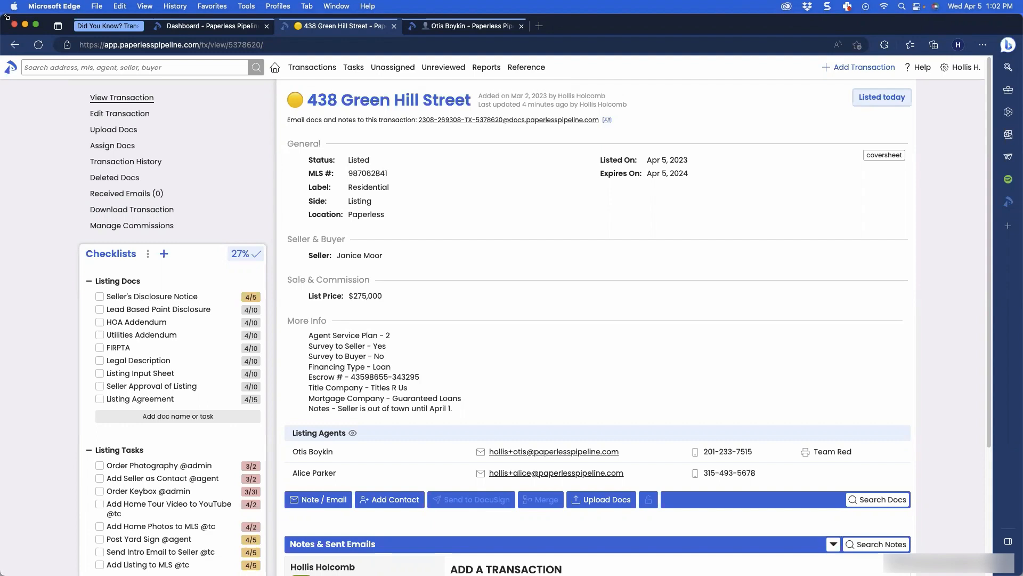
pyautogui.moveTo(5, 16); pyautogui.dragTo(746, 76)
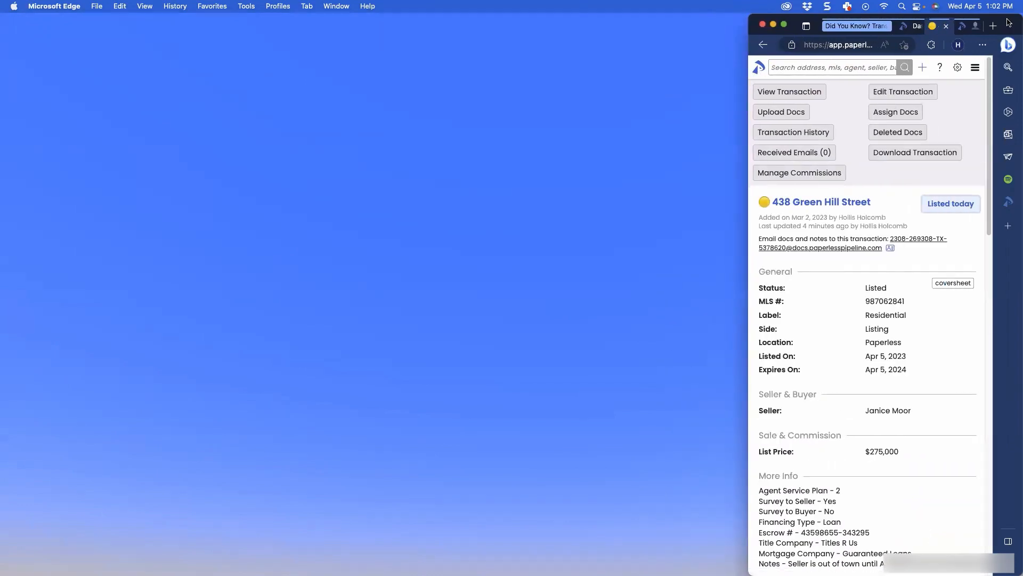
pyautogui.moveTo(973, 17); pyautogui.dragTo(621, 19)
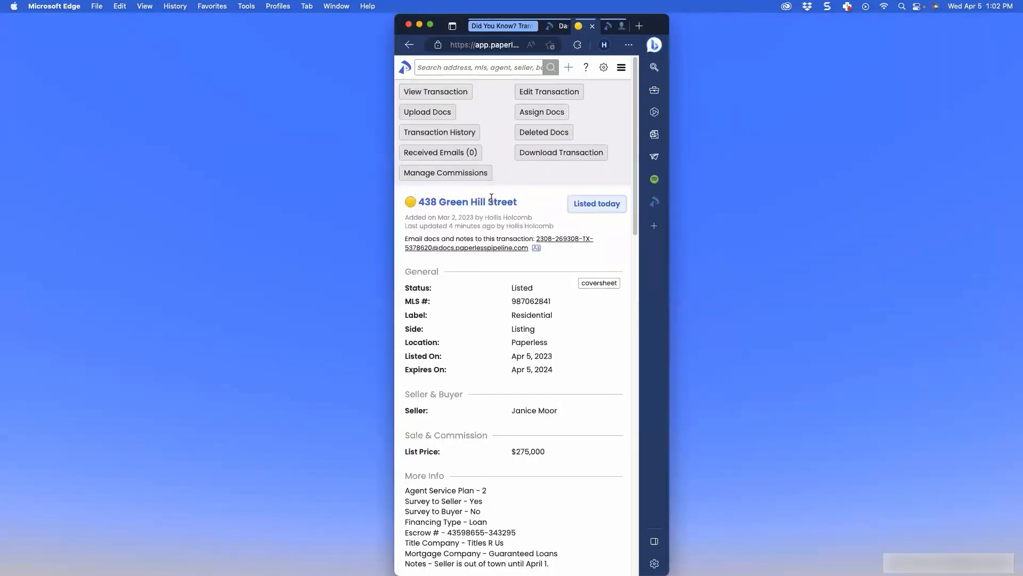
pyautogui.scroll(-2, 493, 200)
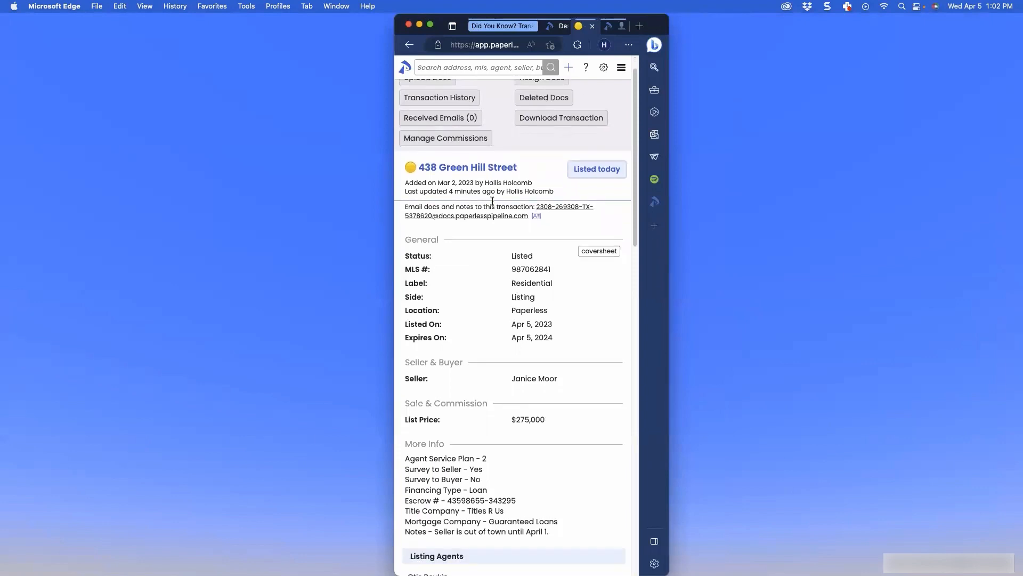
pyautogui.scroll(-4, 492, 199)
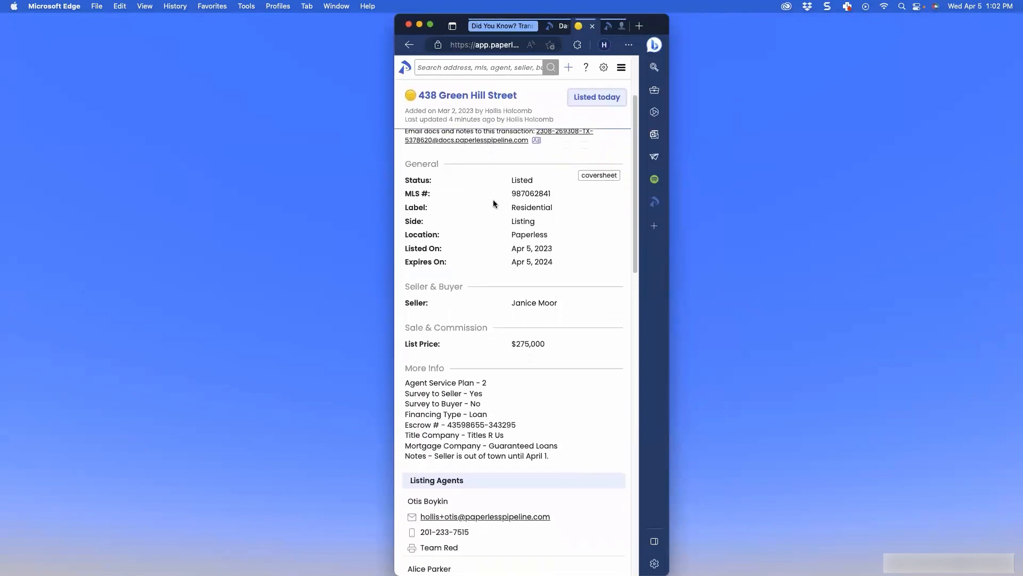
pyautogui.scroll(-8, 494, 201)
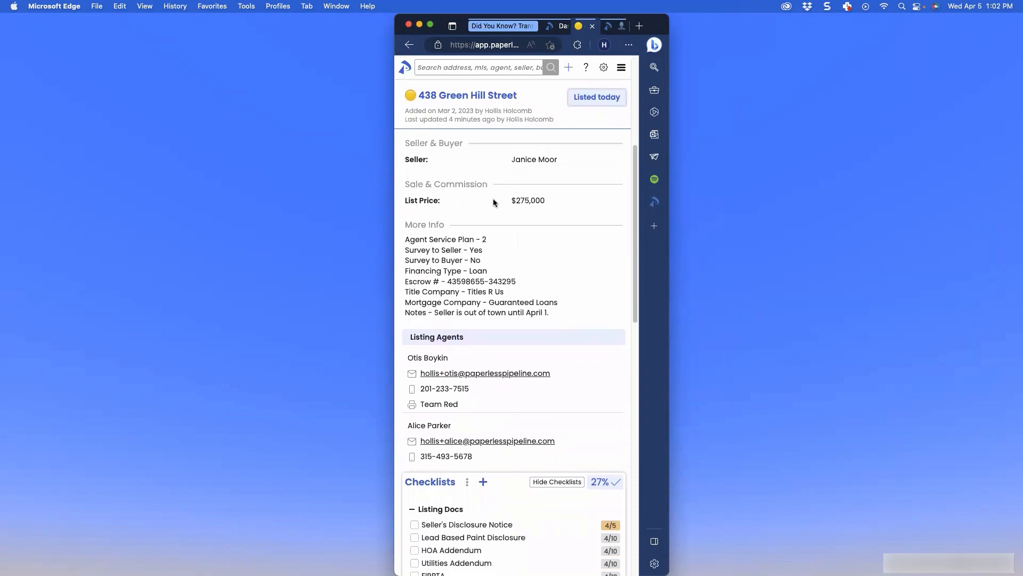
pyautogui.scroll(-6, 494, 201)
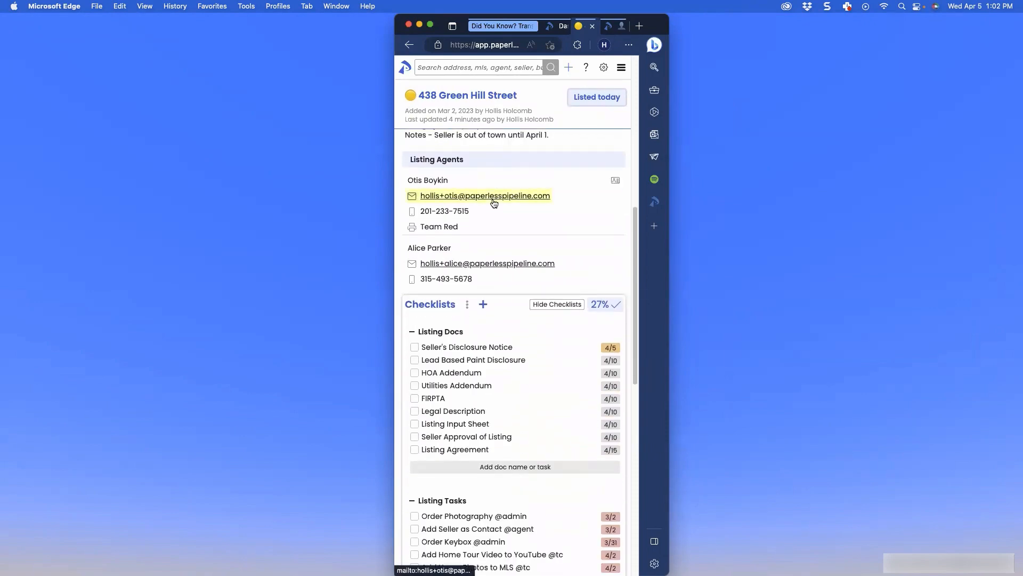
pyautogui.scroll(-2, 493, 201)
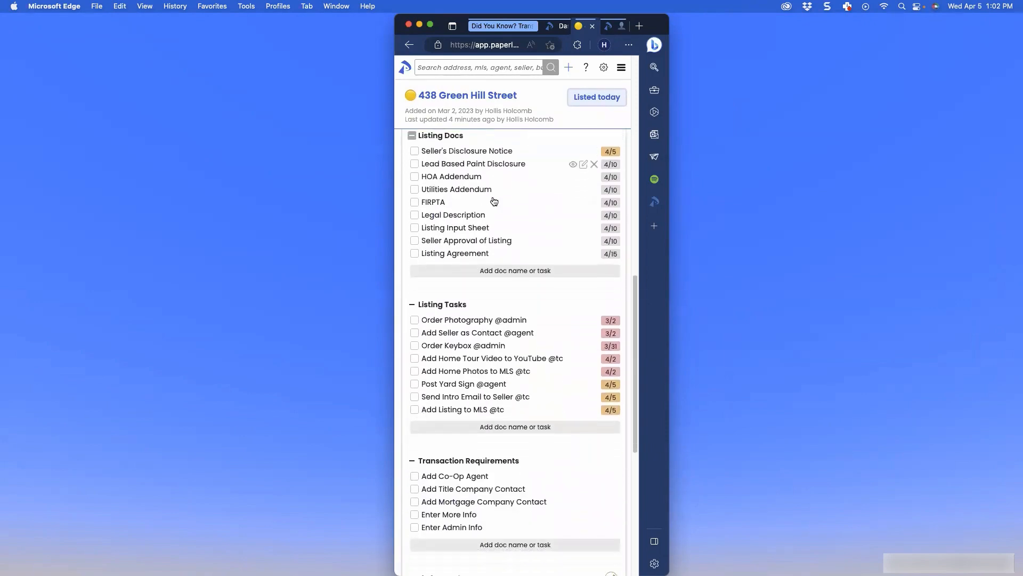
pyautogui.scroll(20, 493, 200)
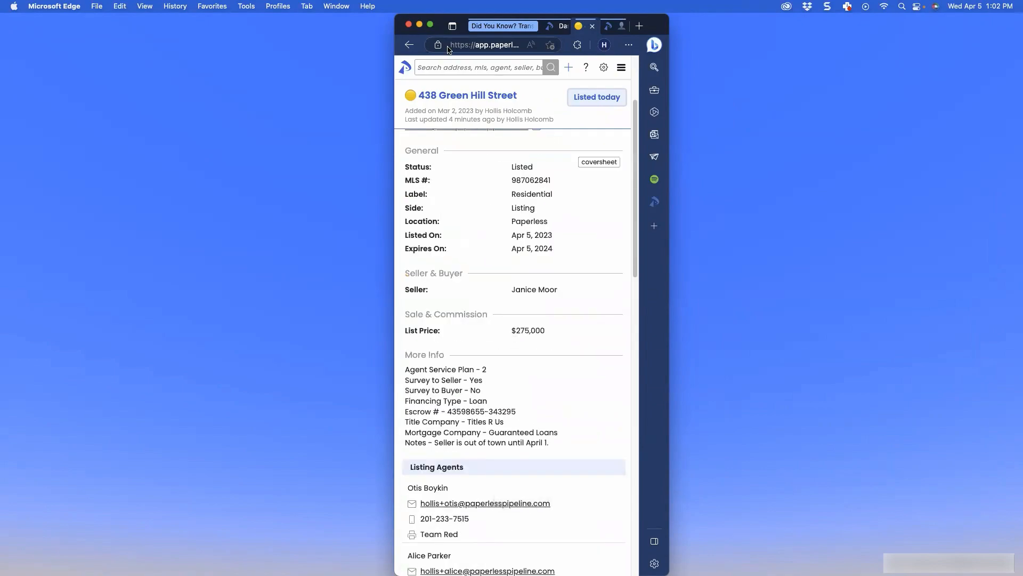
pyautogui.click(430, 26)
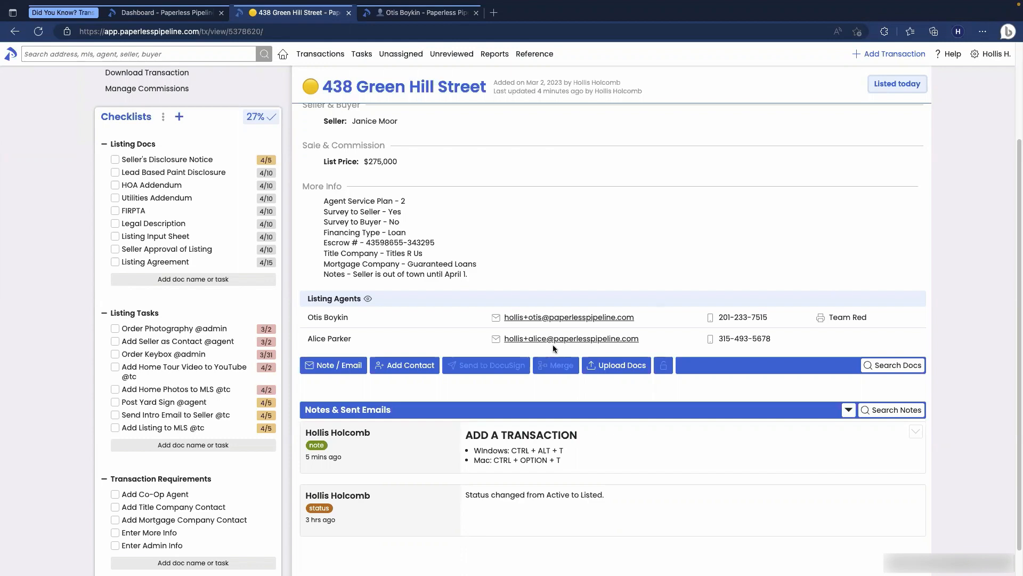
pyautogui.scroll(3, 553, 339)
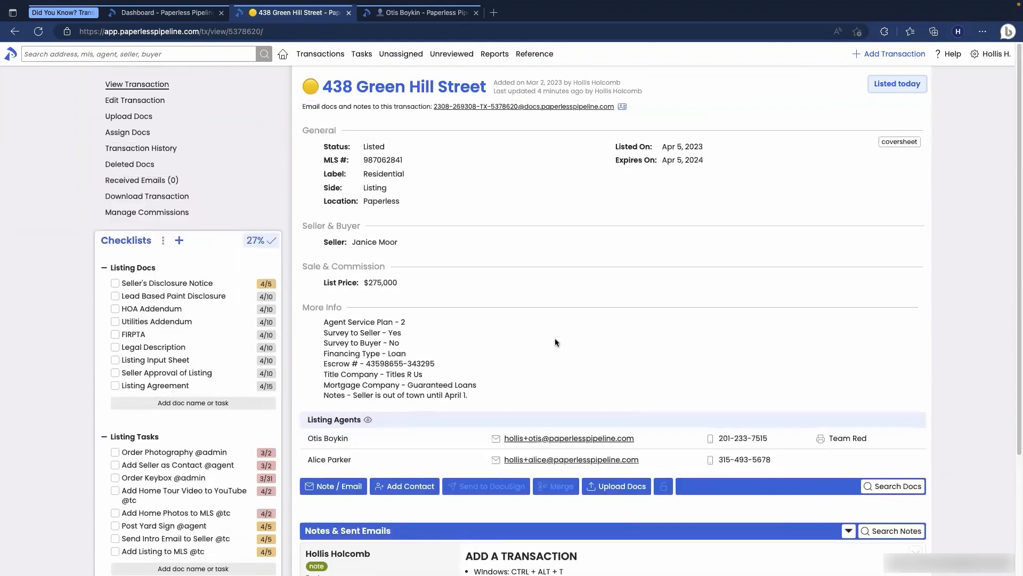
pyautogui.click(947, 58)
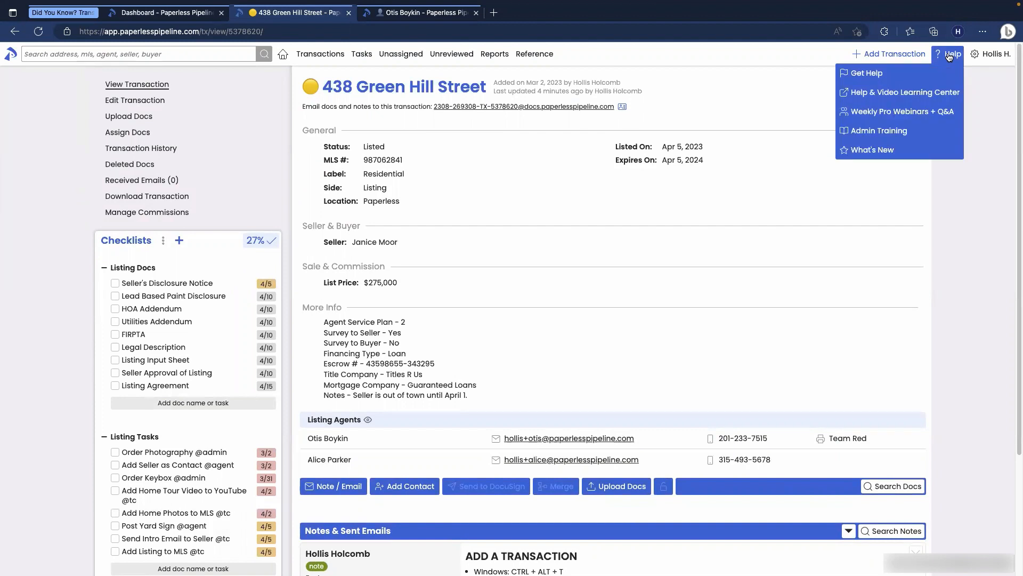
pyautogui.click(897, 73)
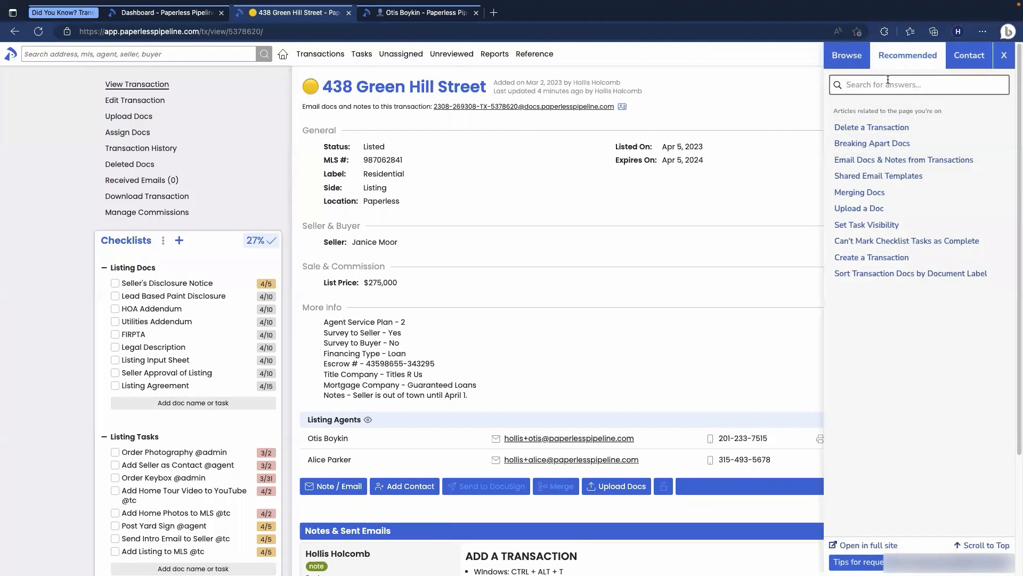
pyautogui.write('key')
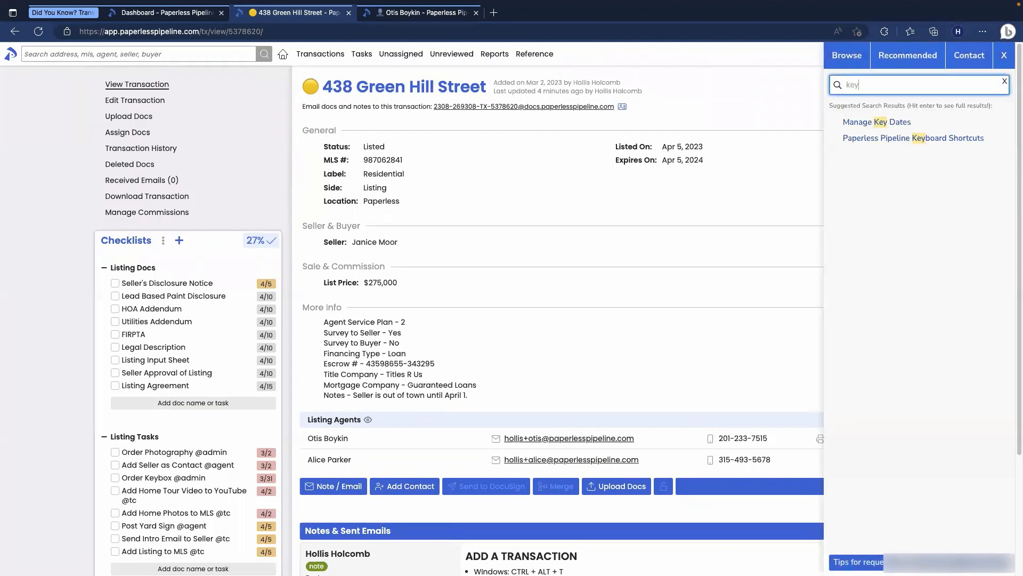
pyautogui.click(899, 139)
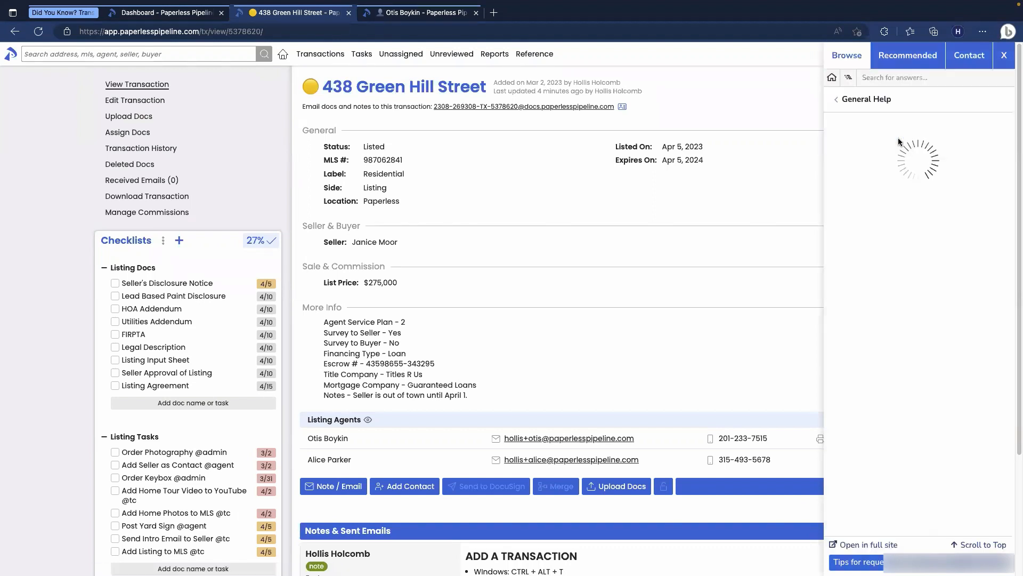
pyautogui.scroll(-3, 899, 162)
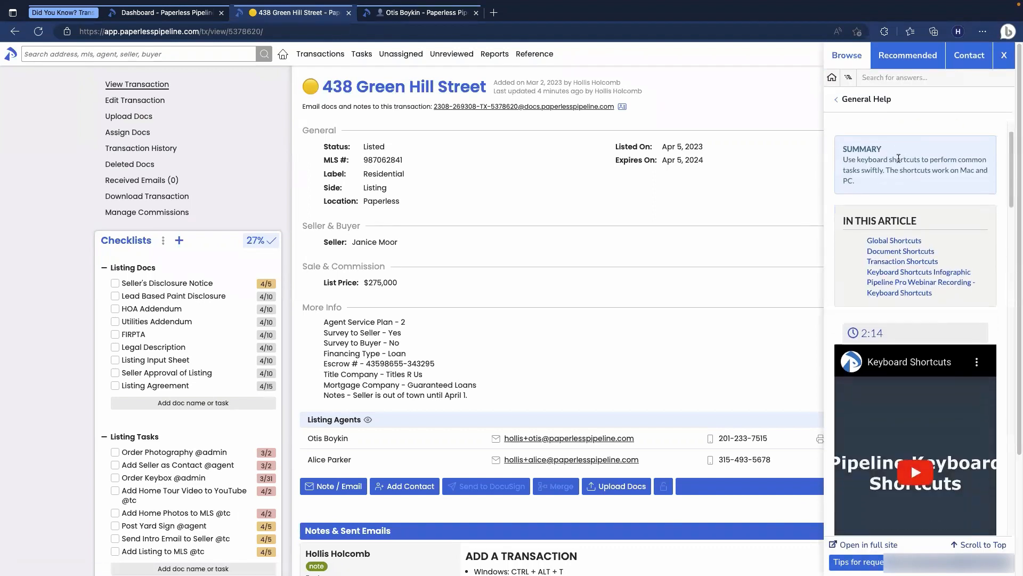
pyautogui.scroll(3, 900, 162)
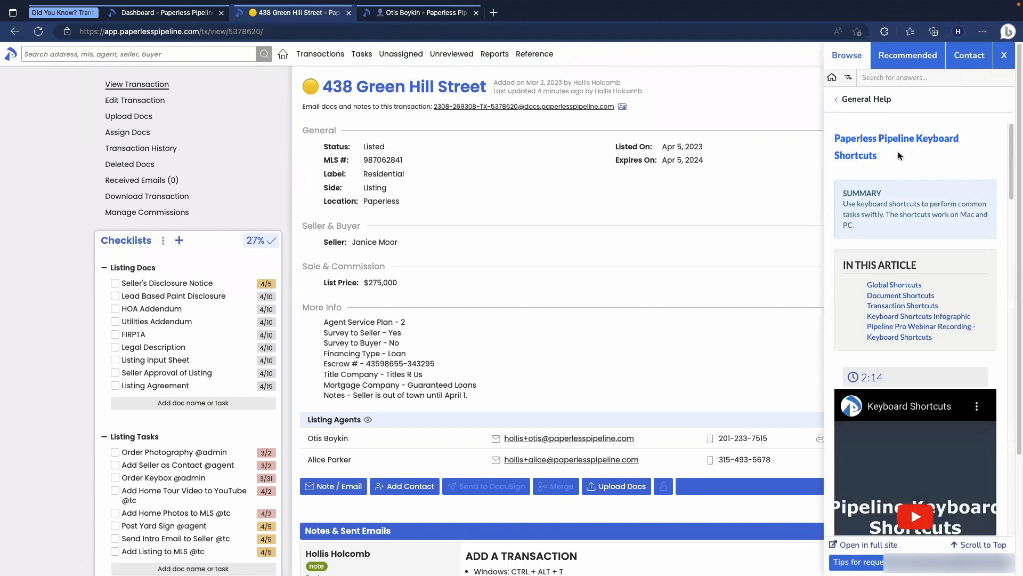
pyautogui.click(1005, 62)
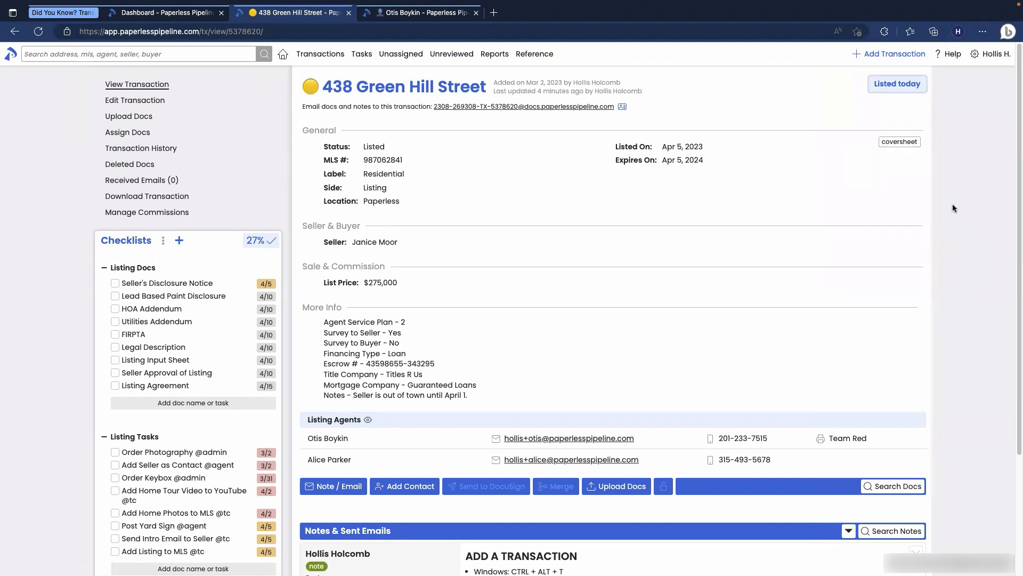
# Step: Highlight the CTRL + ALT + T shortcut in the note, then open a blank Add Transaction form
pyautogui.scroll(-2, 953, 208)
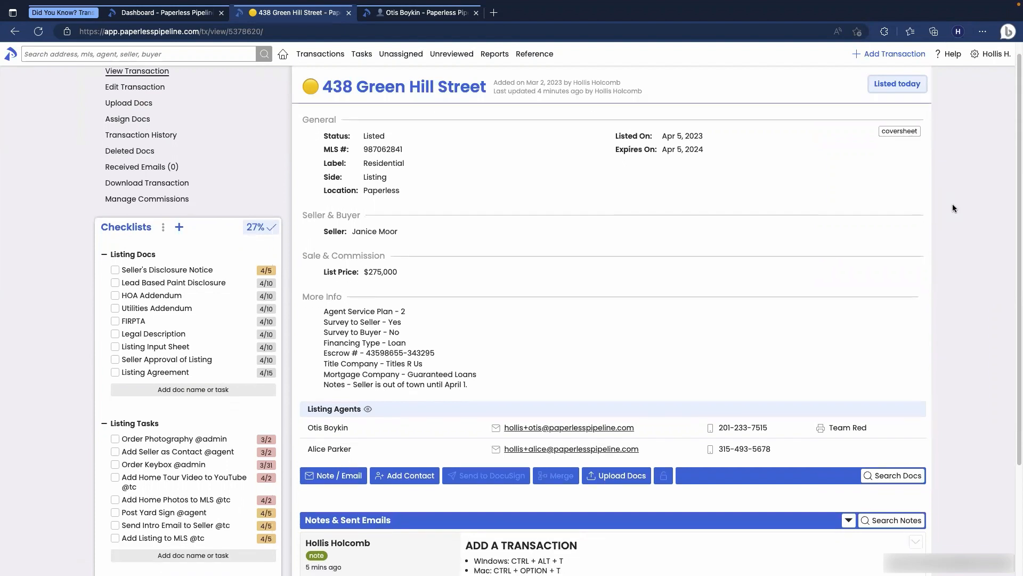
pyautogui.scroll(-4, 952, 209)
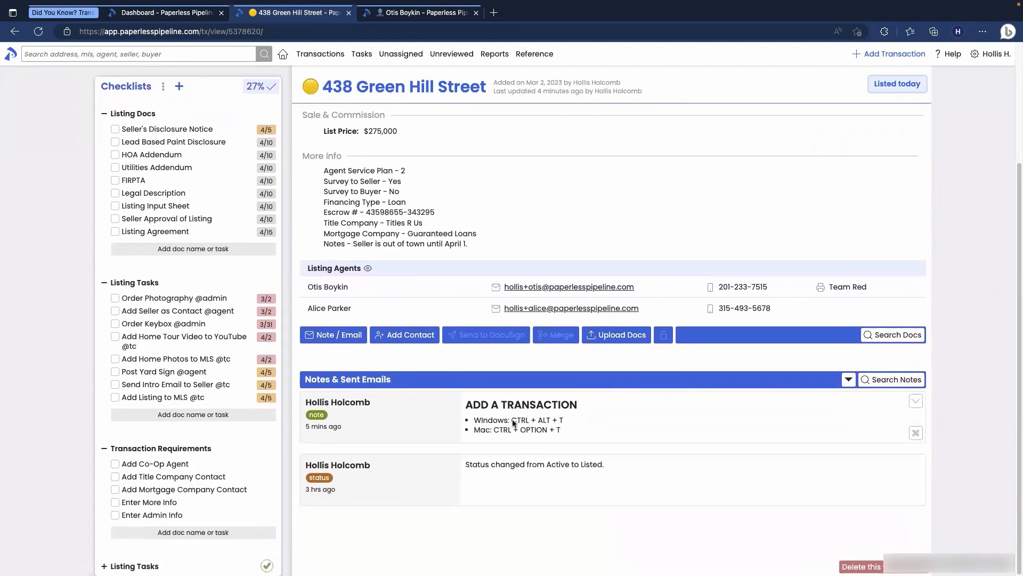
pyautogui.moveTo(512, 421); pyautogui.dragTo(564, 421)
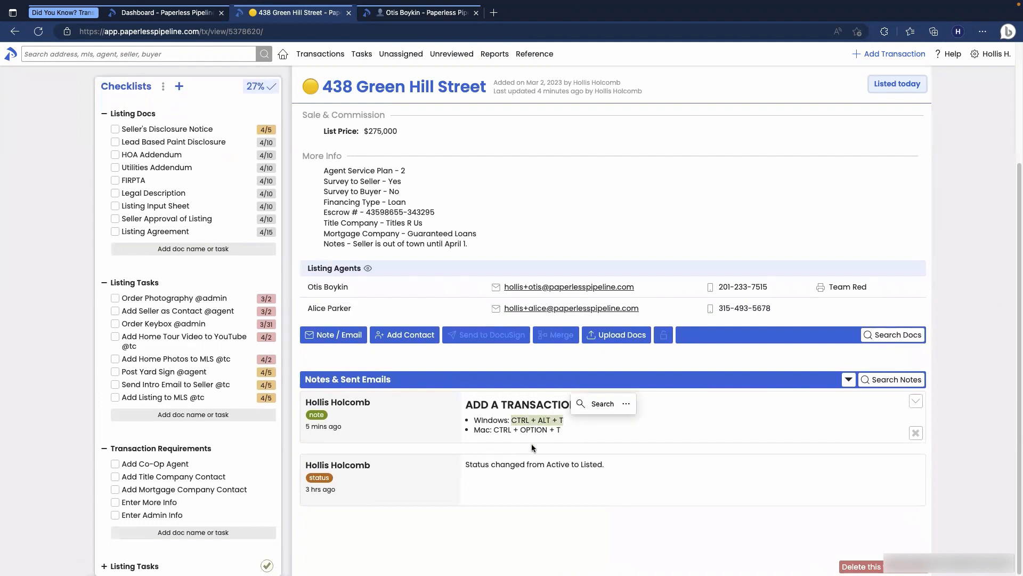
pyautogui.click(525, 433)
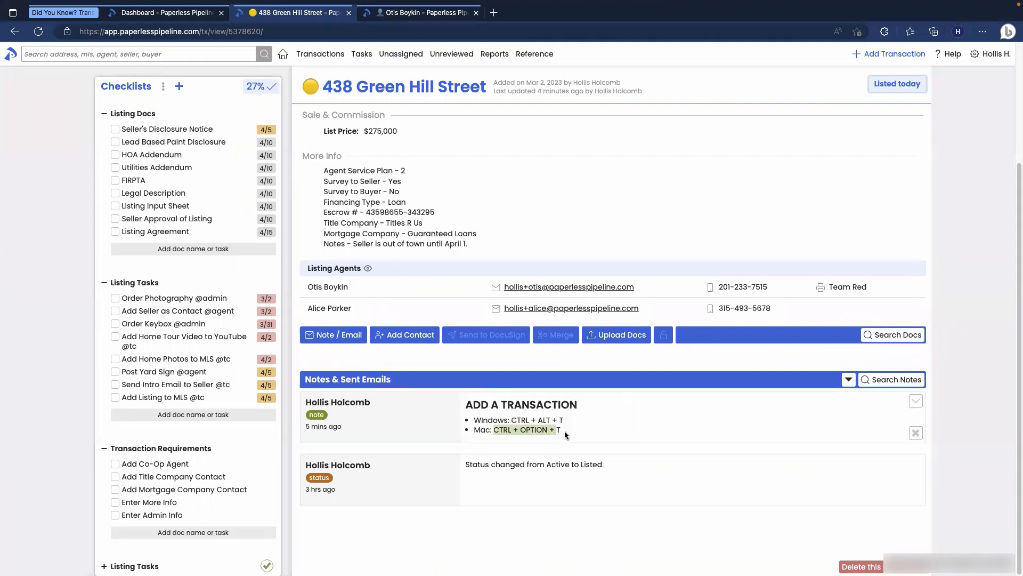
pyautogui.scroll(3, 616, 351)
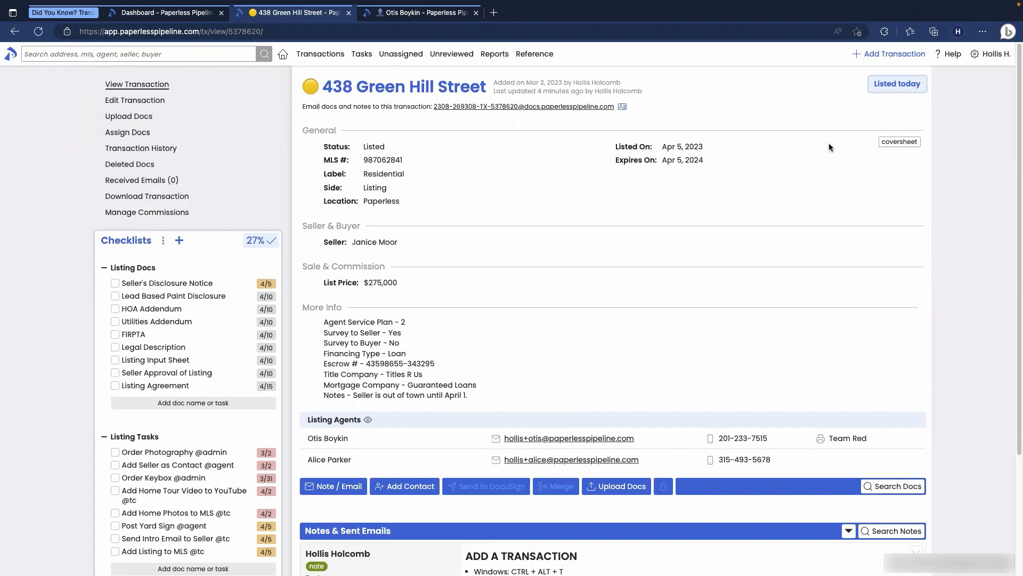
pyautogui.hotkey('ctrl', 'alt', 't')
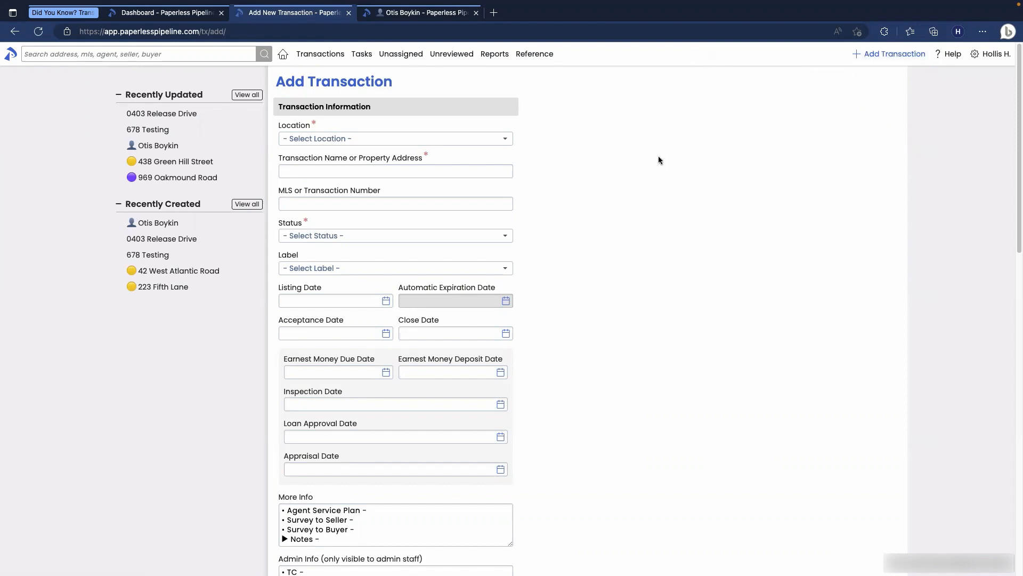
pyautogui.click(14, 32)
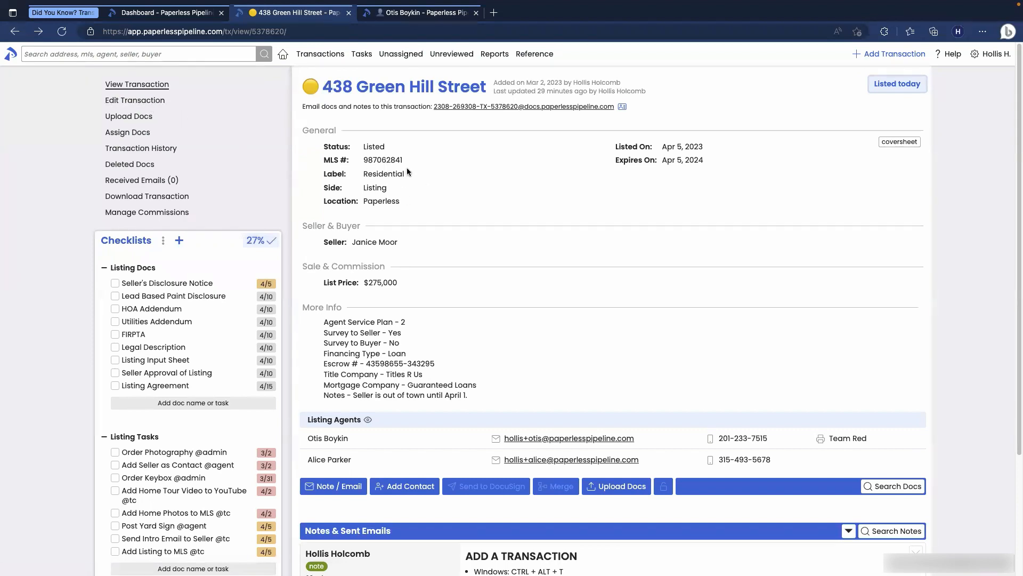
pyautogui.scroll(-2, 962, 447)
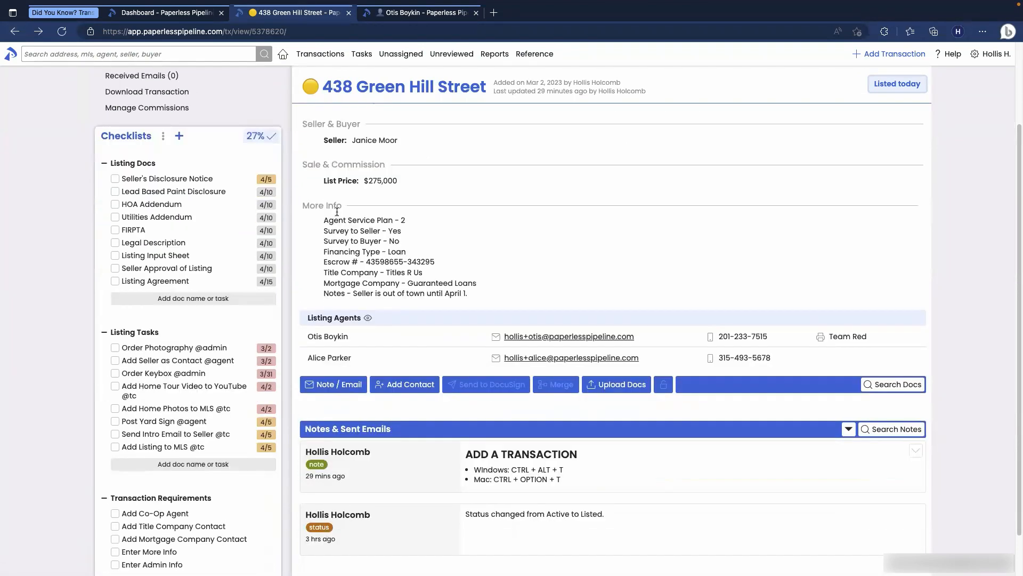
pyautogui.click(914, 439)
# Step: Highlight the Edit Transaction shortcuts: Windows CTRL + SHIFT + E and Mac CTRL + OPTION + E
pyautogui.scroll(-1, 625, 445)
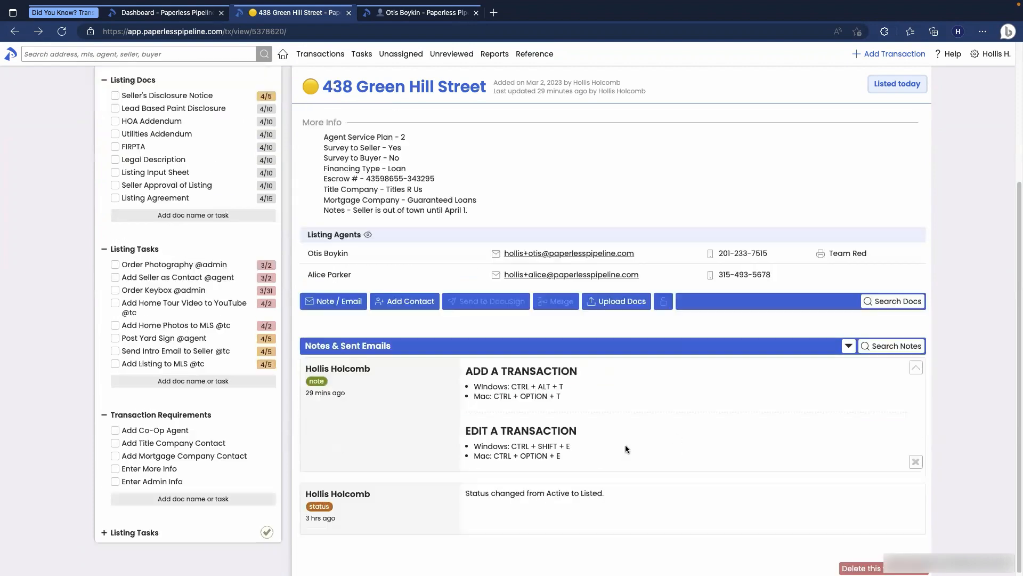
pyautogui.moveTo(510, 446); pyautogui.dragTo(568, 447)
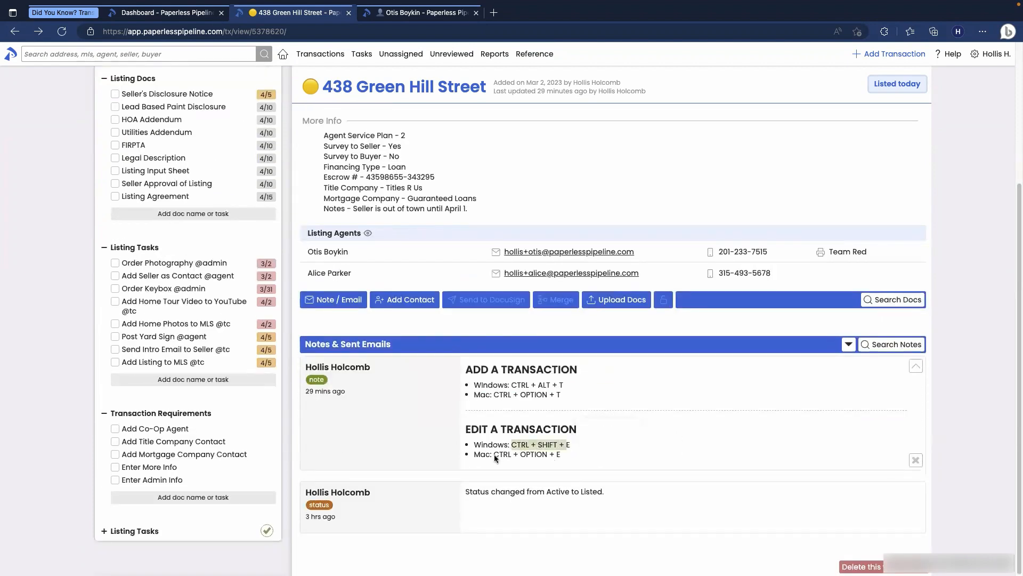
pyautogui.moveTo(494, 454); pyautogui.dragTo(561, 456)
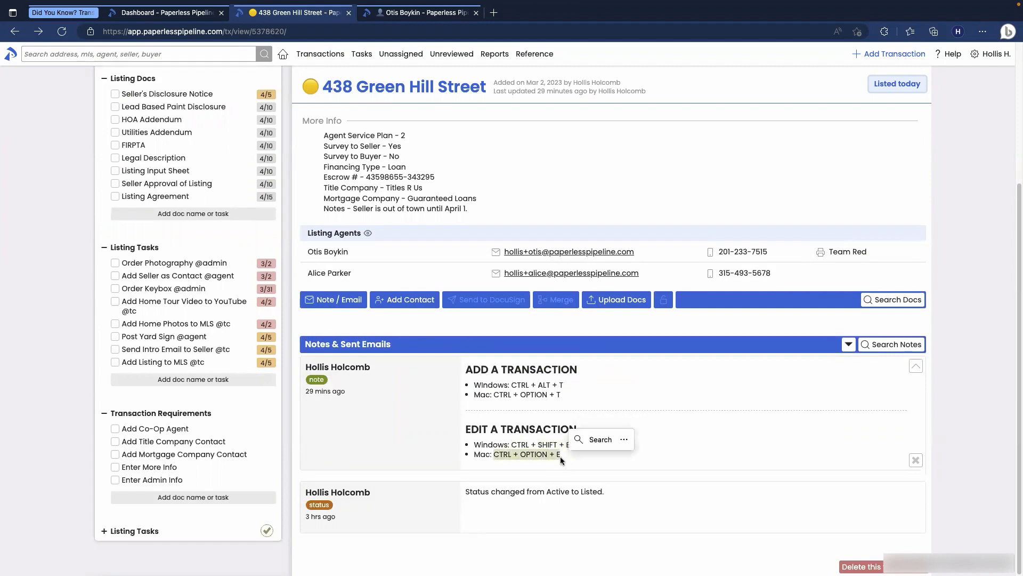
pyautogui.scroll(1, 569, 456)
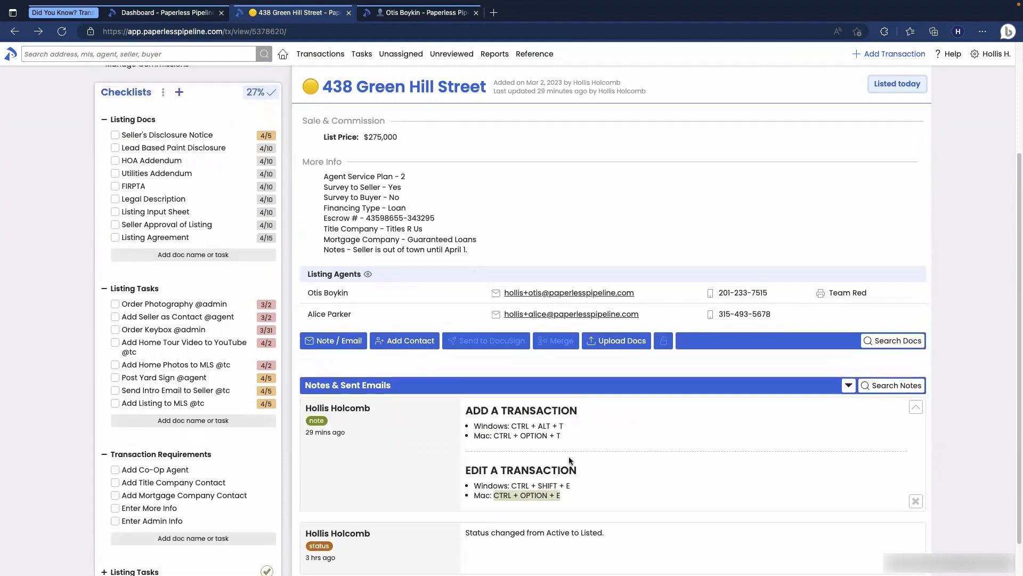
pyautogui.scroll(3, 568, 456)
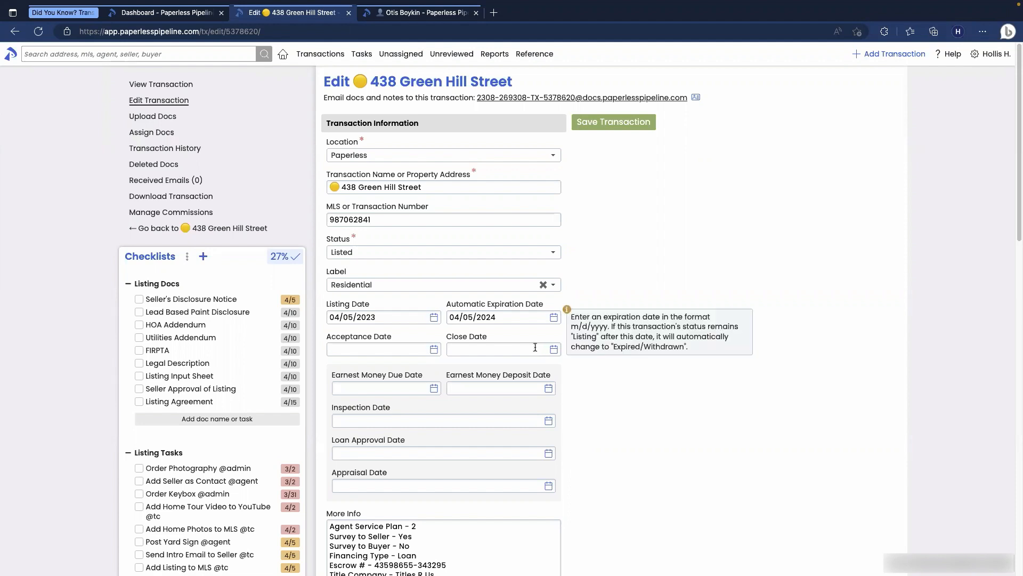
# Step: Set the transaction status to Pending
pyautogui.click(408, 224)
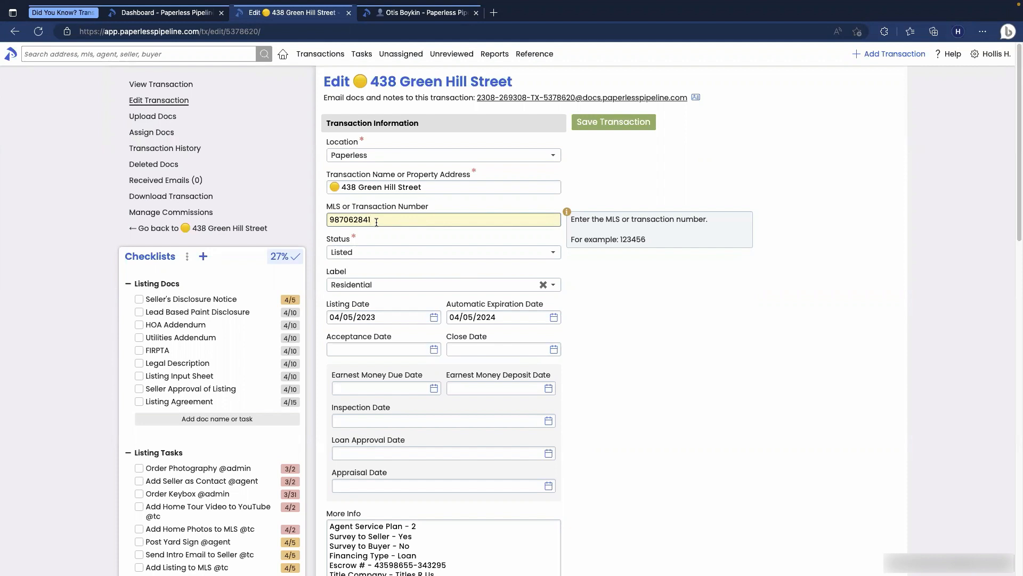
pyautogui.press('Tab')
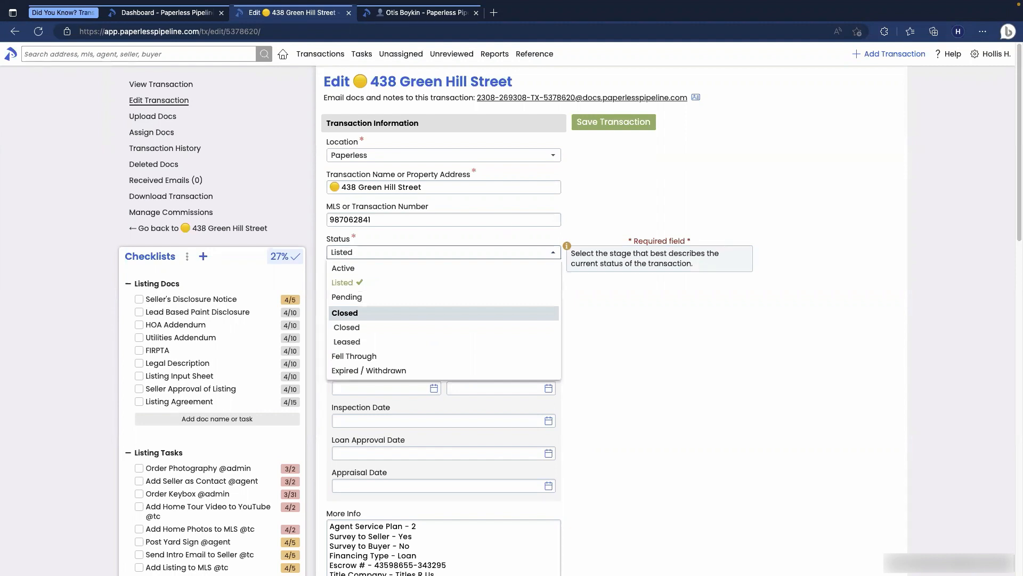
pyautogui.press('Down')
pyautogui.press('Down')
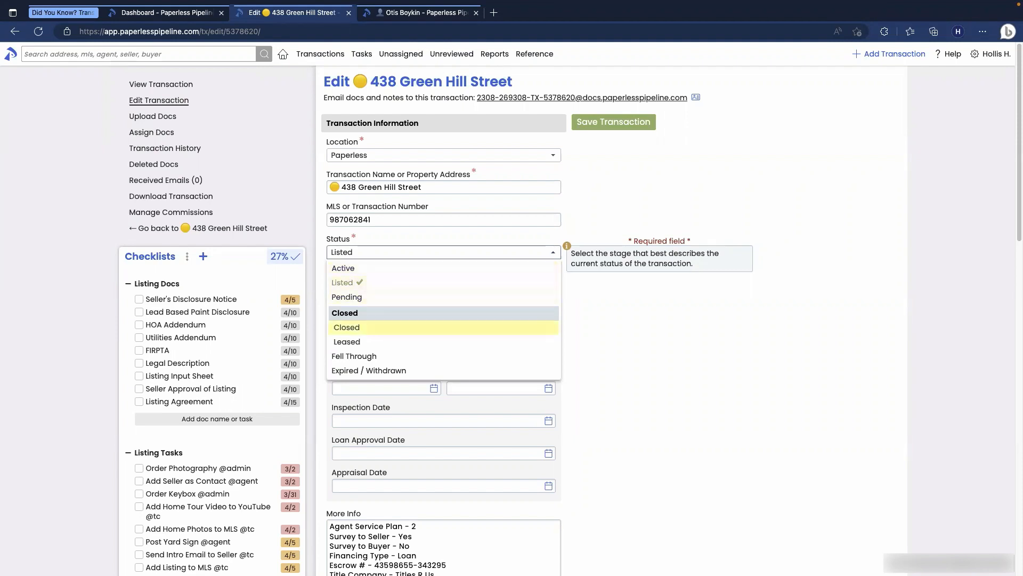
pyautogui.press('Down')
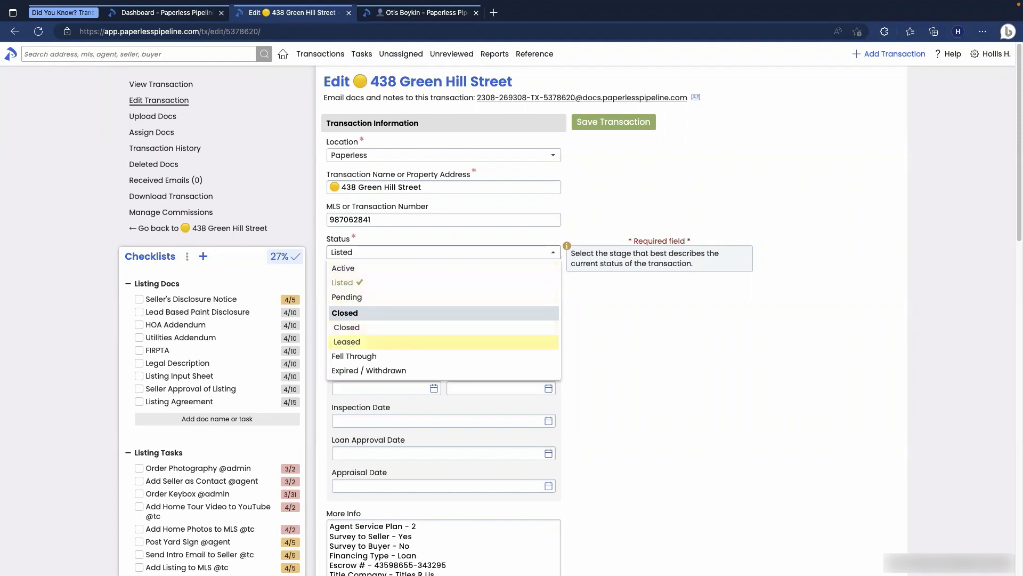
pyautogui.press('Up')
pyautogui.press('Up')
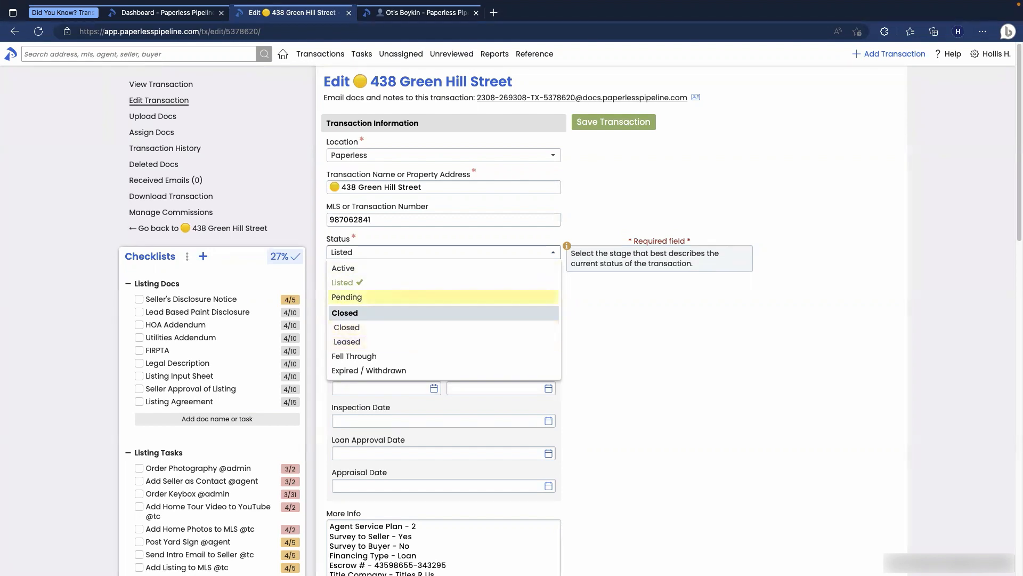
pyautogui.press('Return')
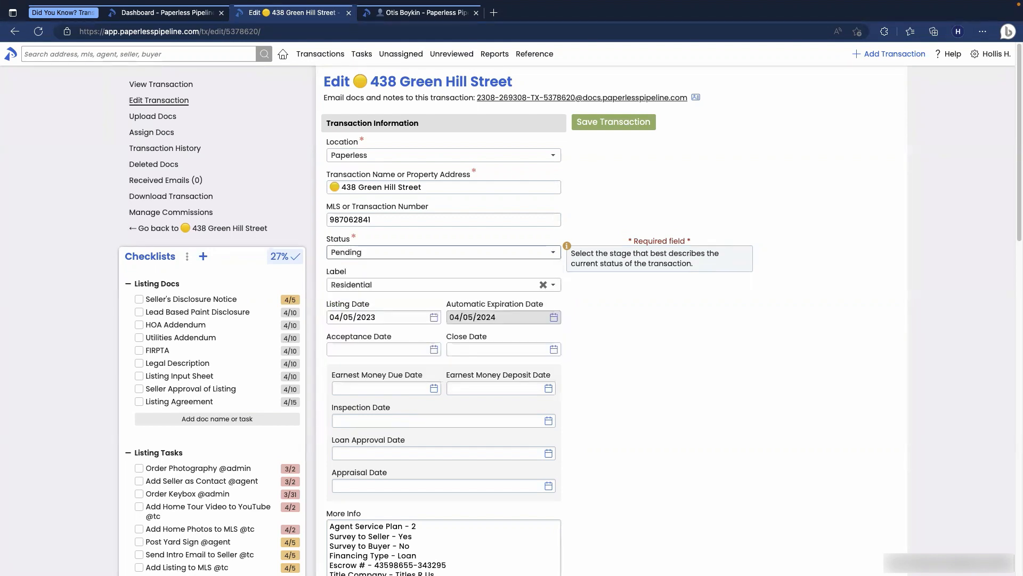
# Step: Set the transaction label to Commercial
pyautogui.press('Tab')
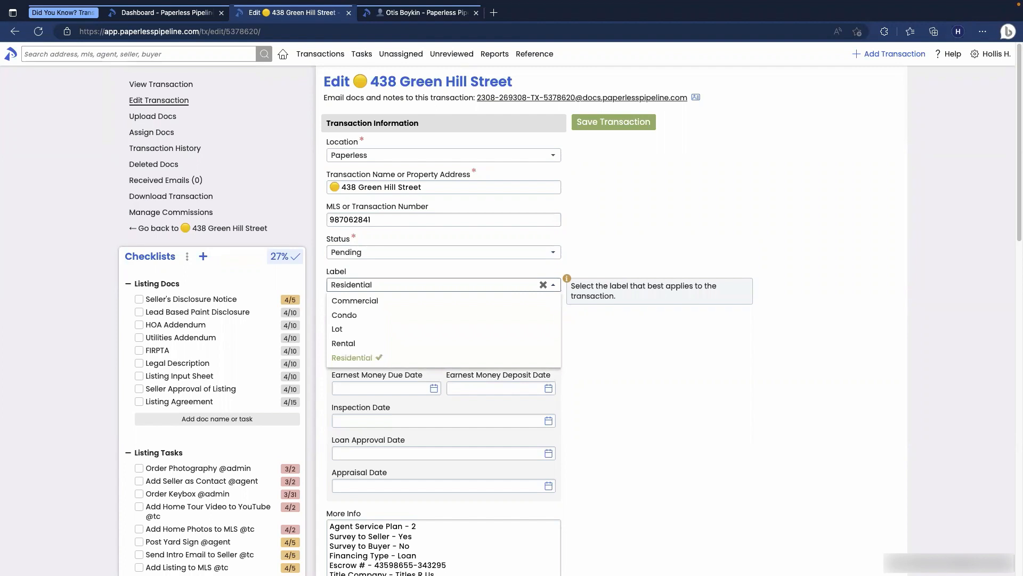
pyautogui.press('Down')
pyautogui.press('Return')
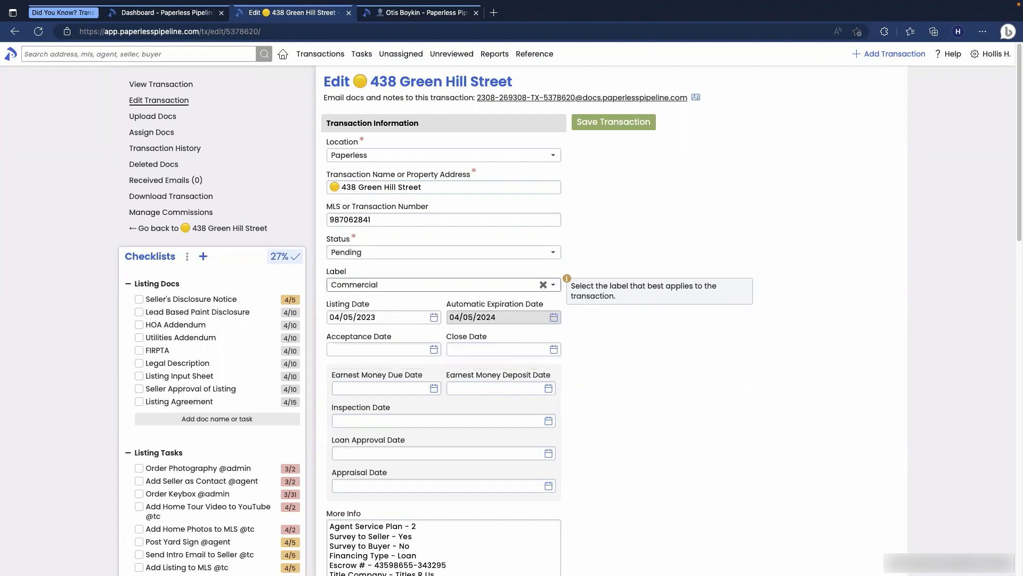
# Step: Change the listing date to 05/05/2024
pyautogui.press('Tab')
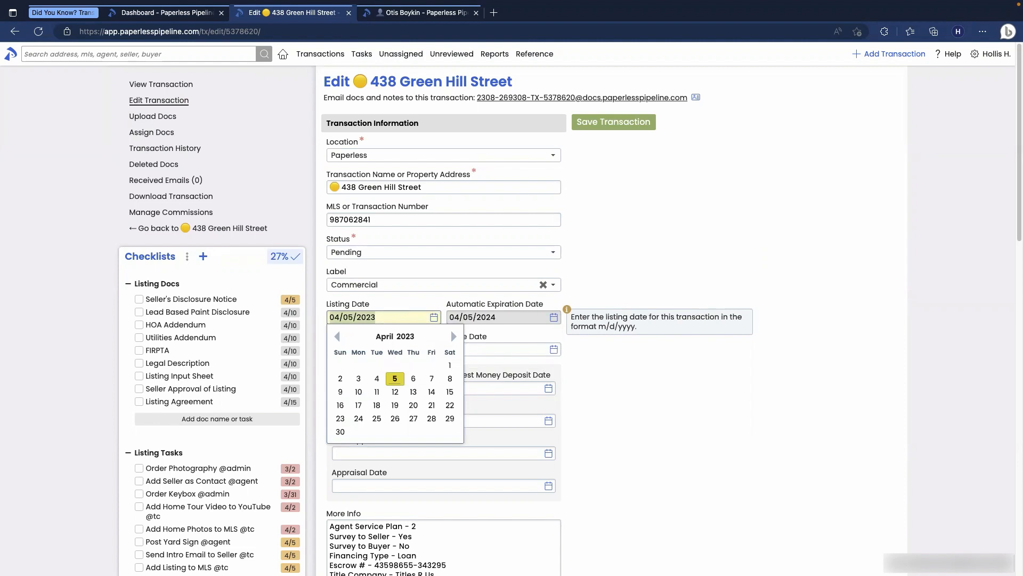
pyautogui.write('05/')
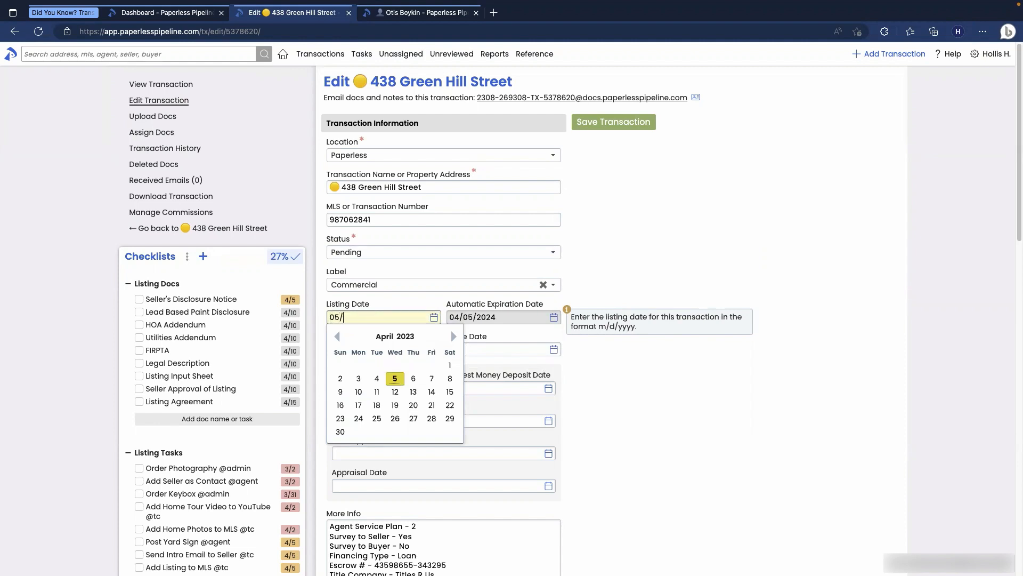
pyautogui.write('05/24')
pyautogui.press('Tab')
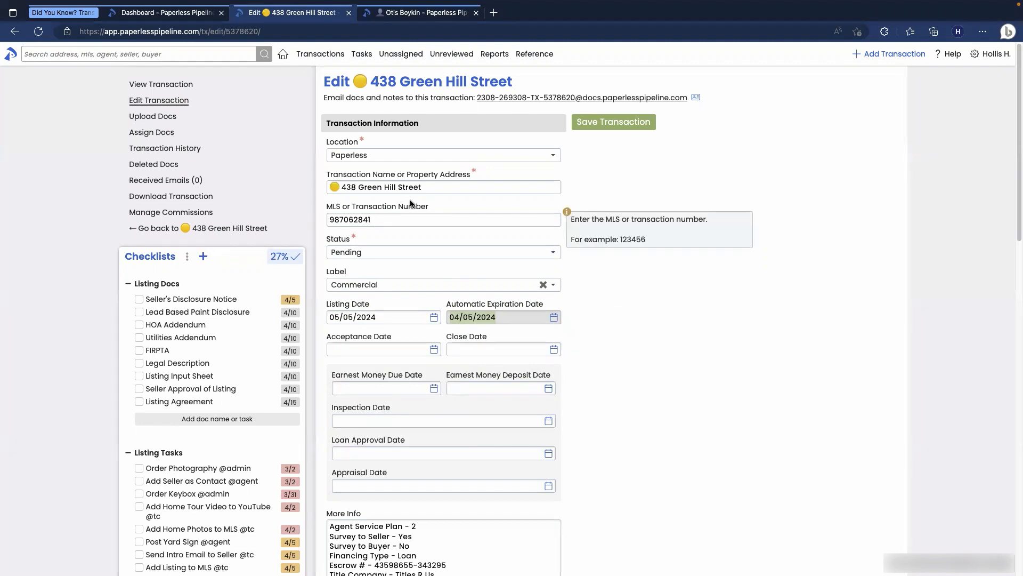
# Step: Go back to View Transaction and leave the form without saving the changes
pyautogui.click(172, 85)
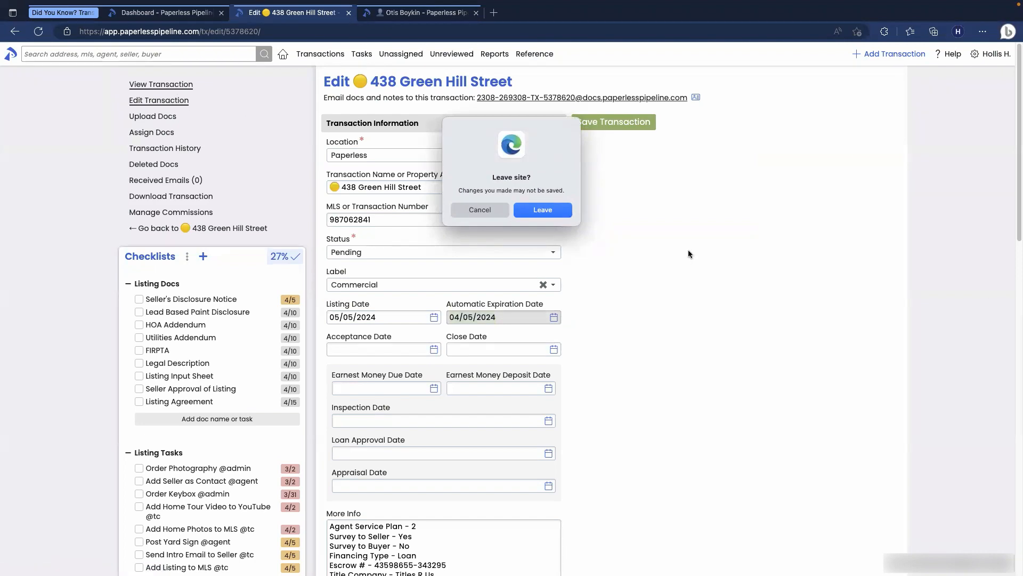
pyautogui.click(544, 209)
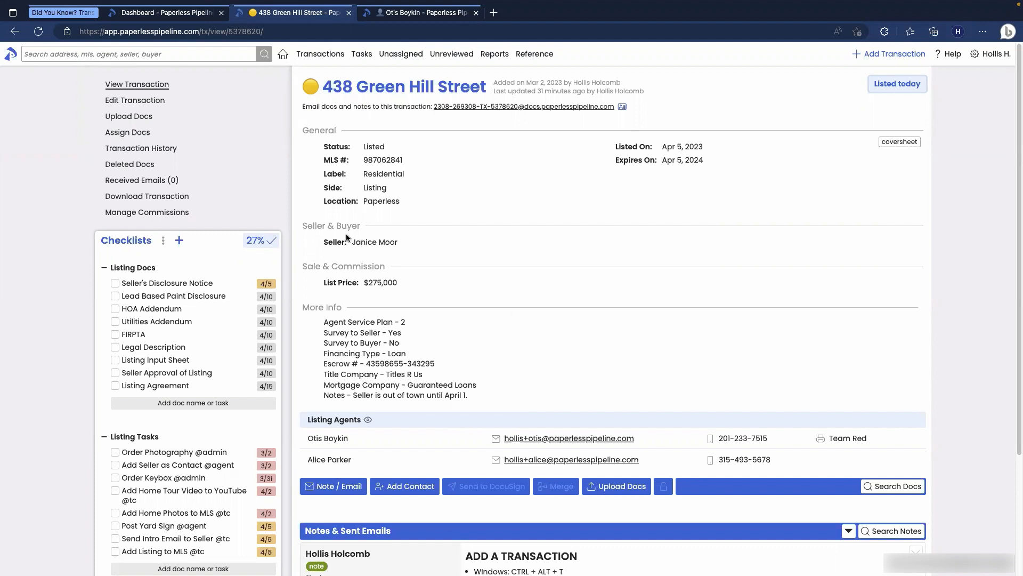
# Step: Open Transaction History and check a date's full timestamp in the activity table
pyautogui.click(166, 152)
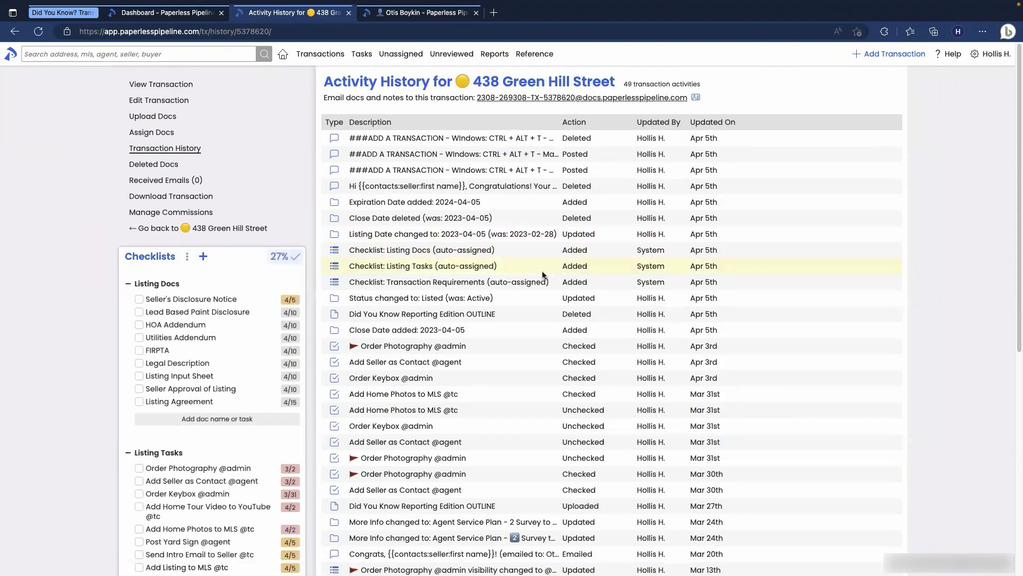
pyautogui.scroll(-7, 543, 273)
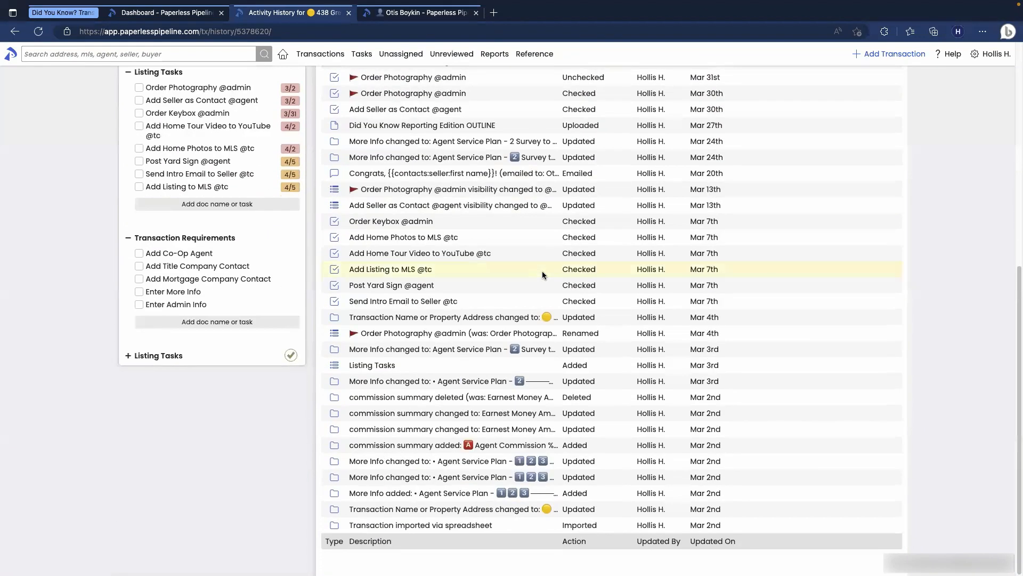
pyautogui.scroll(7, 542, 271)
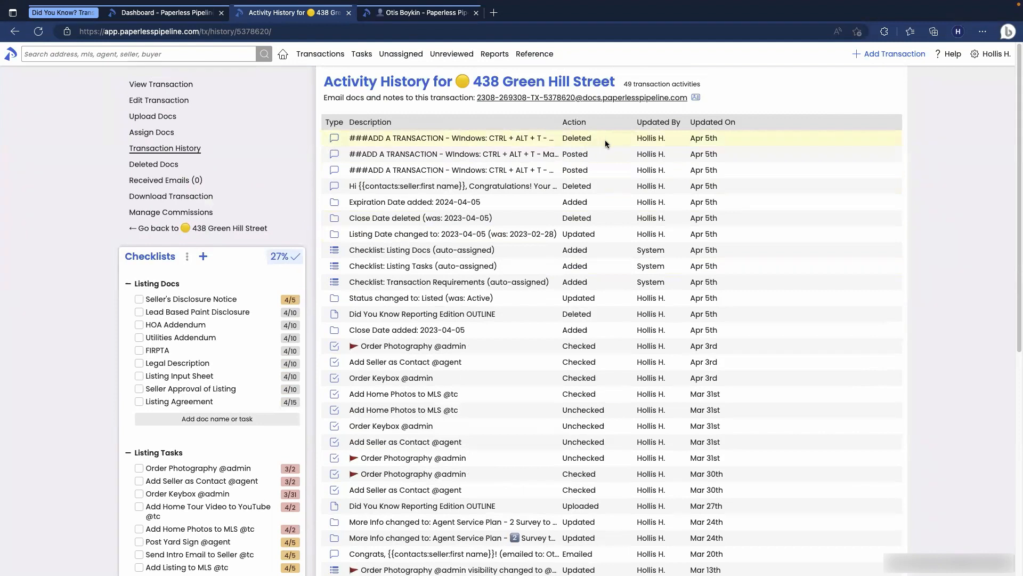
pyautogui.moveTo(700, 143)
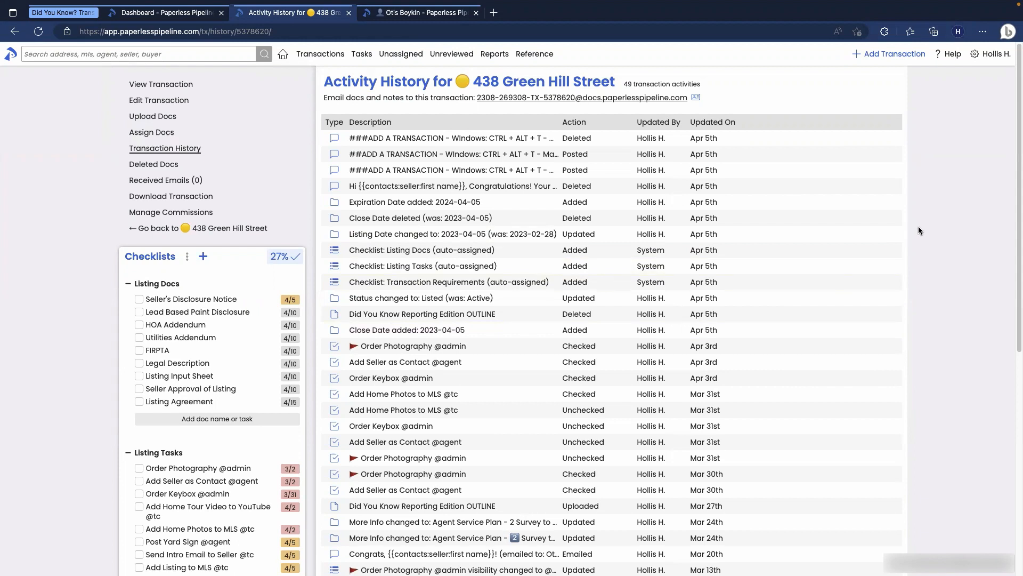
# Step: Search the activity history page for 'green', then for 'checked'
pyautogui.press('super+f')
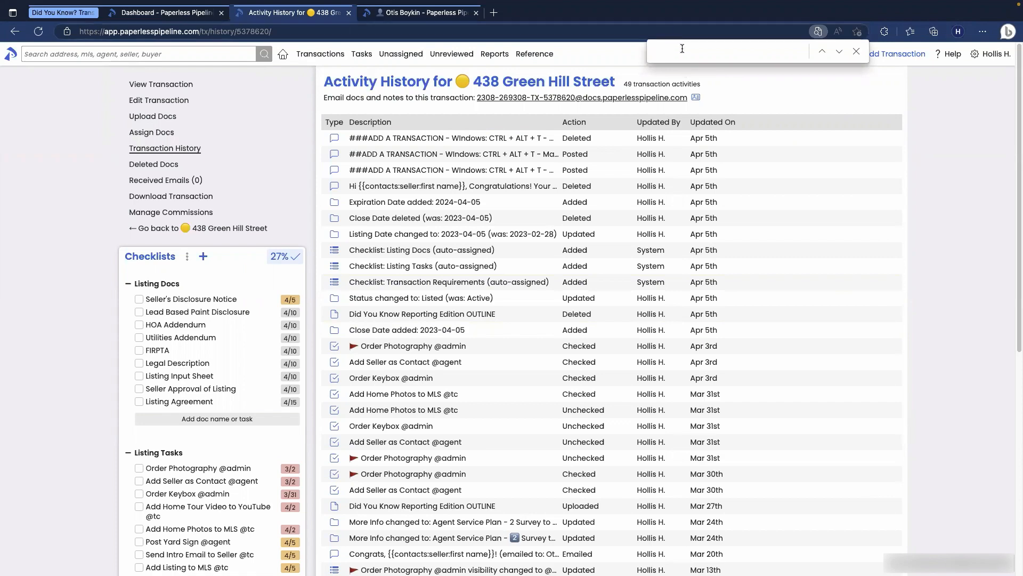
pyautogui.write('green')
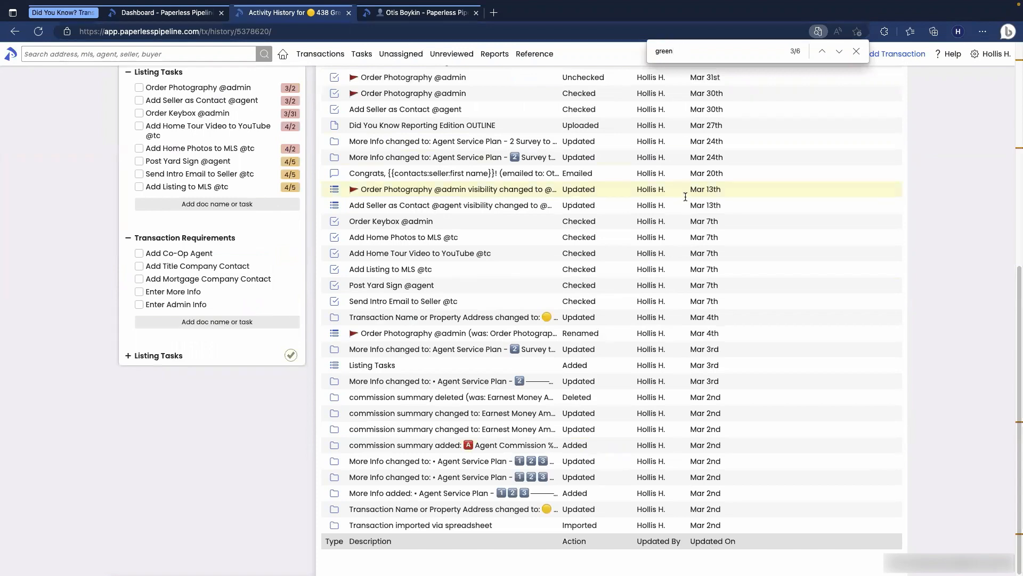
pyautogui.scroll(7, 708, 83)
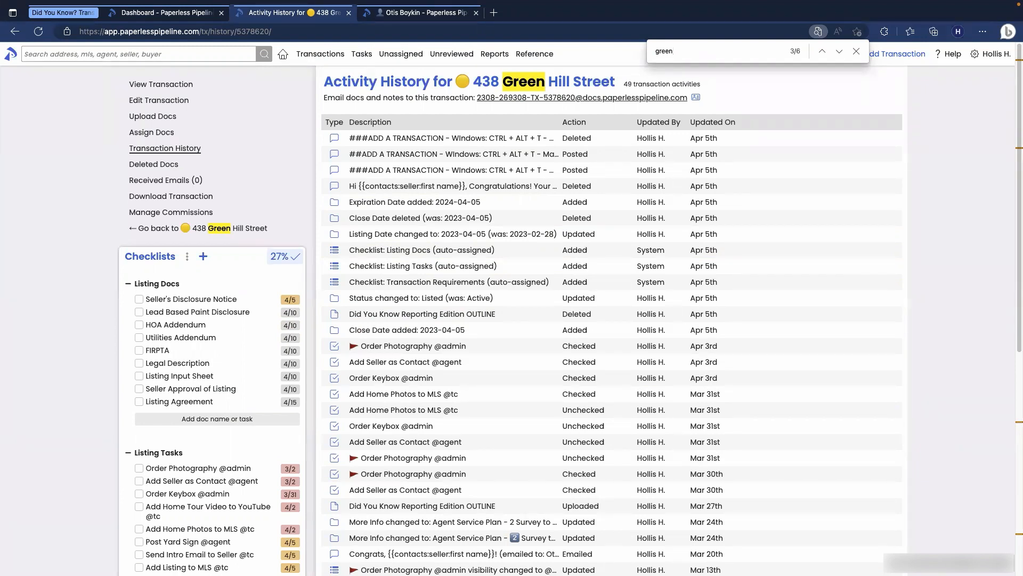
pyautogui.moveTo(681, 50); pyautogui.dragTo(634, 50)
pyautogui.write('checked')
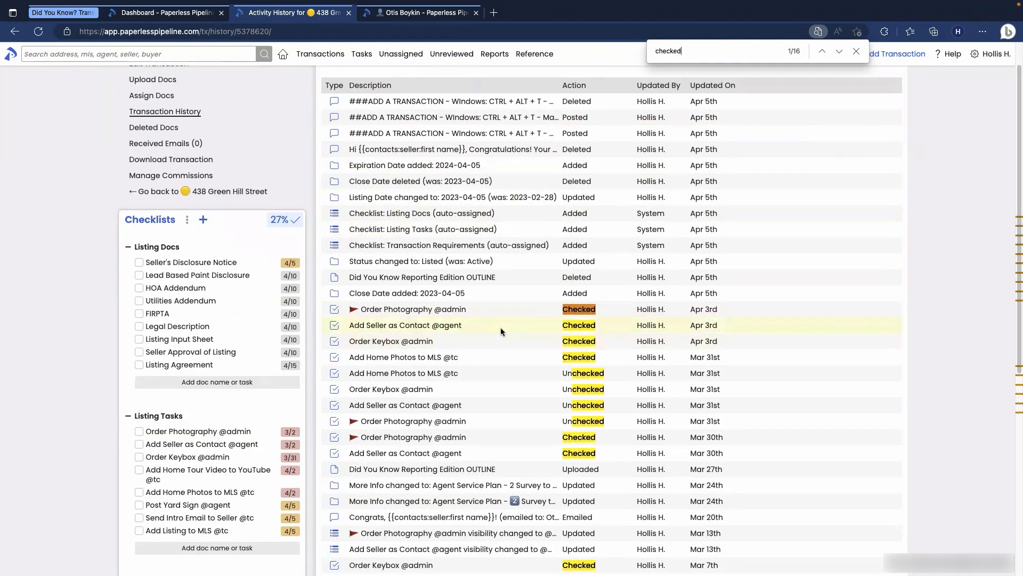
# Step: Search for 'status' to find the Active-to-Listed entry, then return to the overview
pyautogui.scroll(-5, 507, 343)
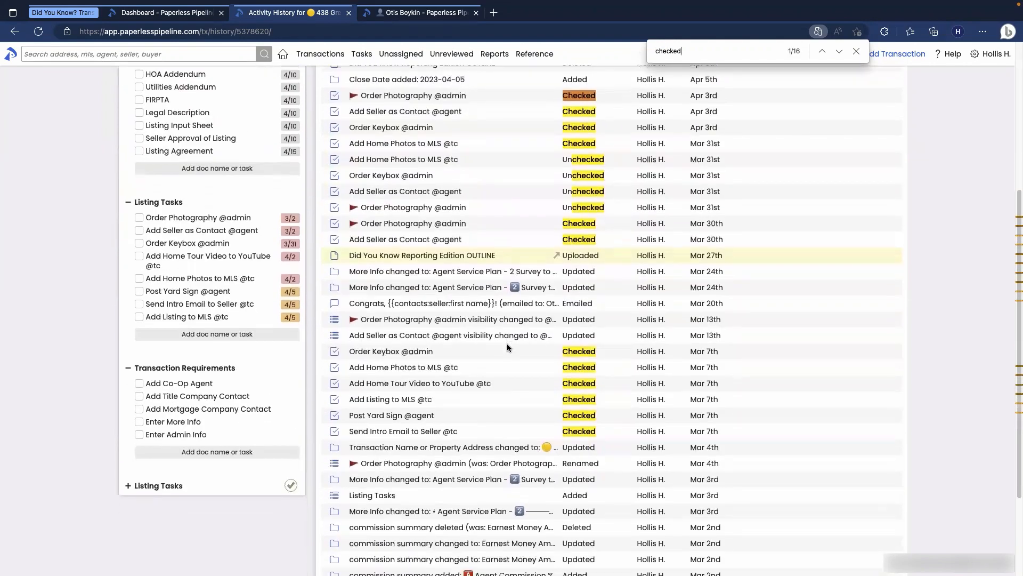
pyautogui.scroll(6, 507, 343)
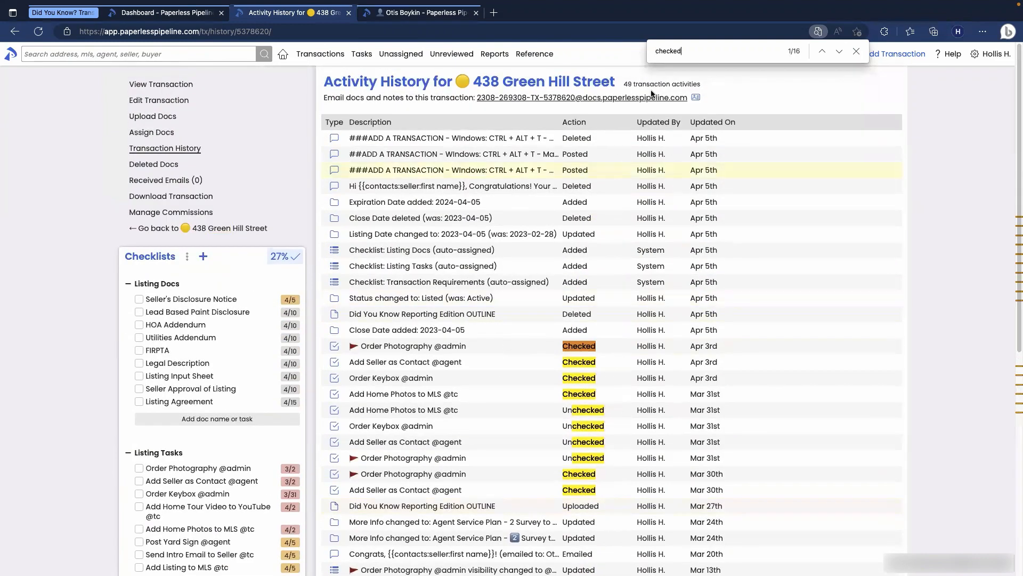
pyautogui.doubleClick(670, 48)
pyautogui.write('status')
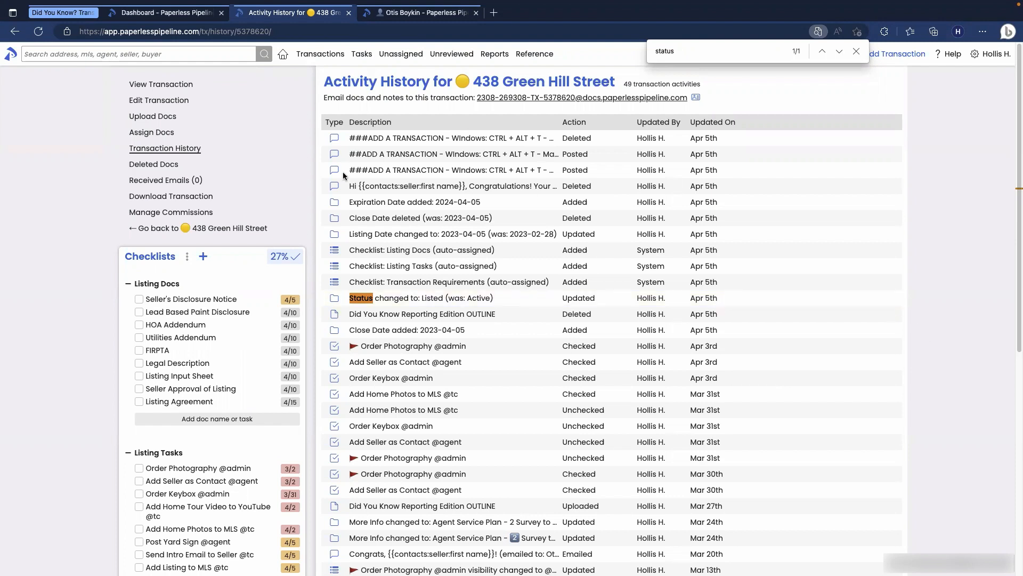
pyautogui.click(173, 83)
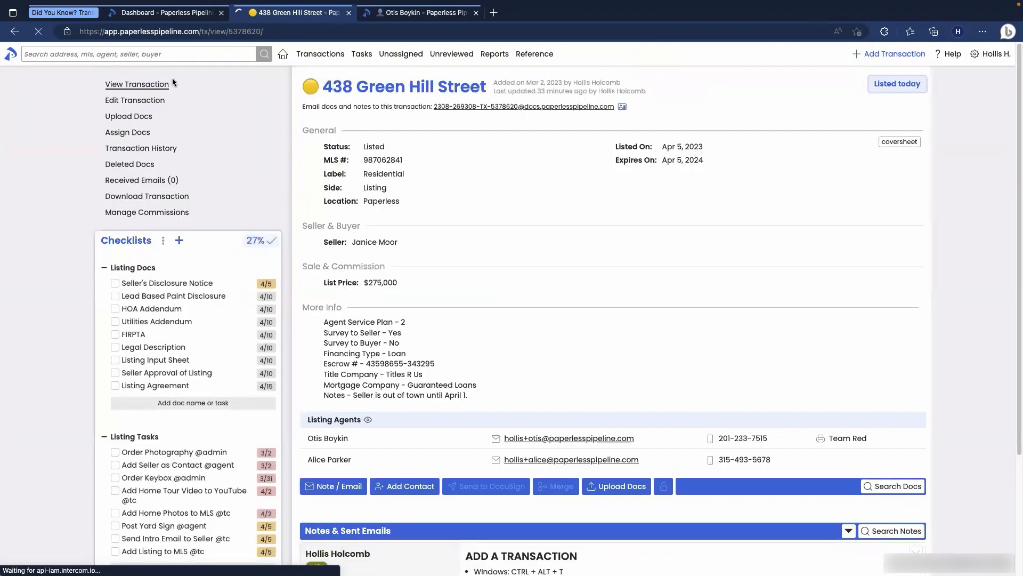
# Step: Turn on Sort by date in the Checklists options and check a due-date badge's tooltip
pyautogui.scroll(-1, 187, 155)
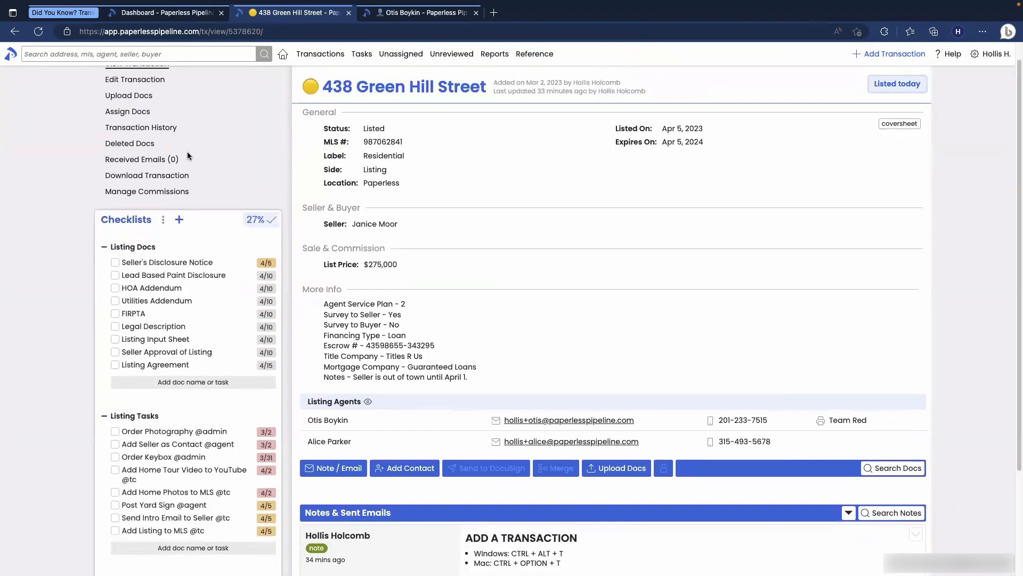
pyautogui.scroll(-1, 187, 155)
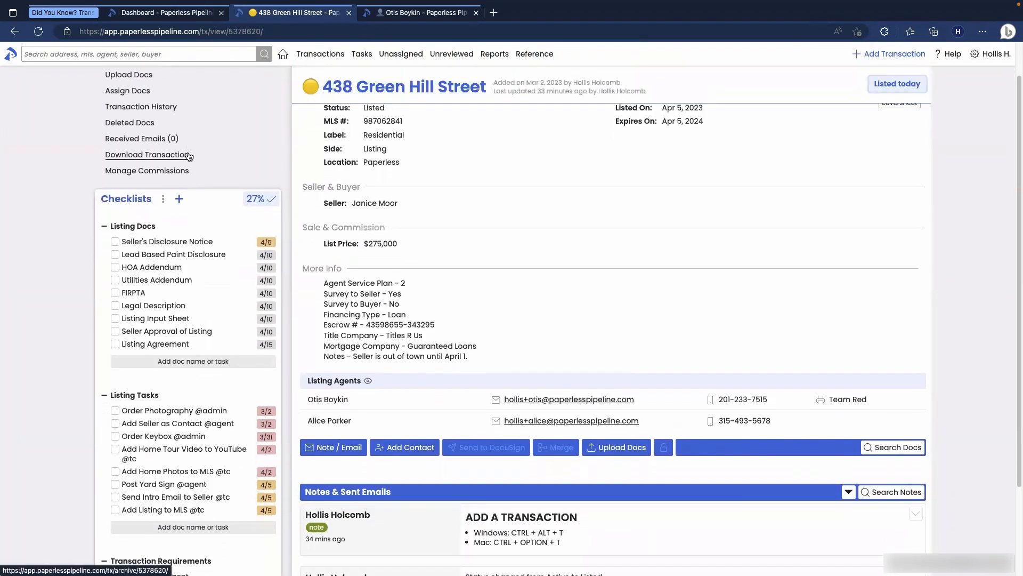
pyautogui.scroll(-1, 189, 155)
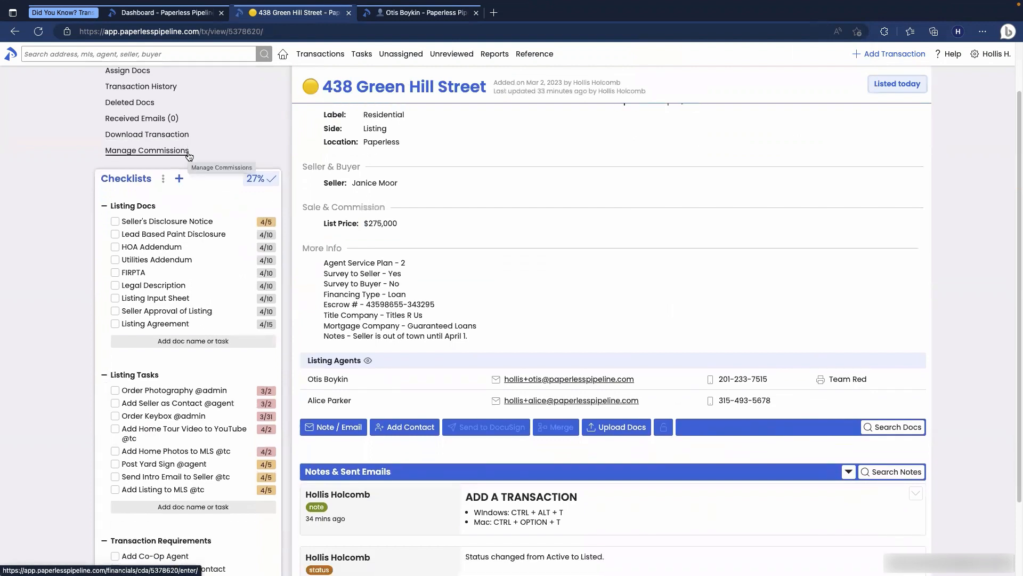
pyautogui.scroll(-1, 189, 155)
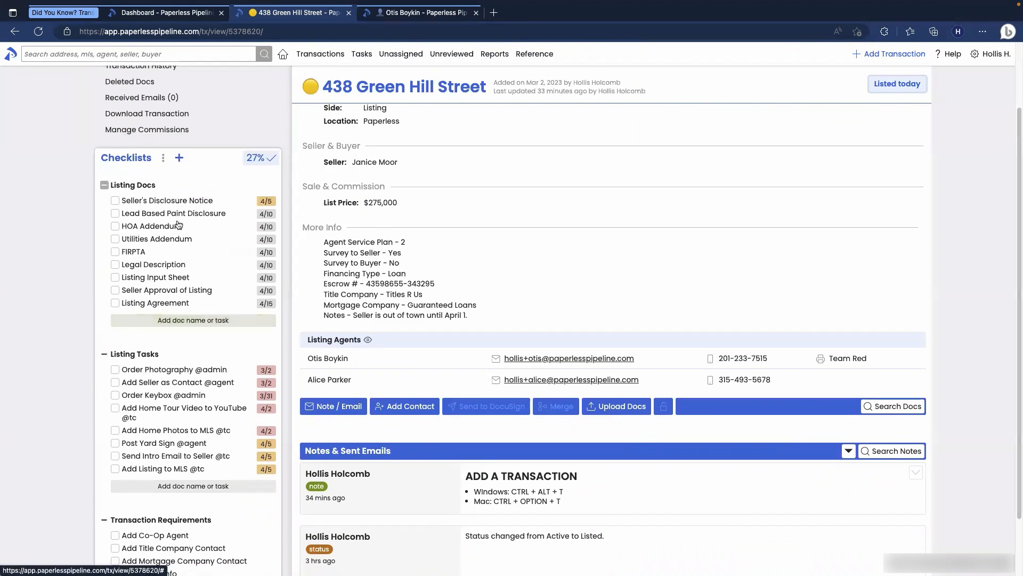
pyautogui.click(164, 162)
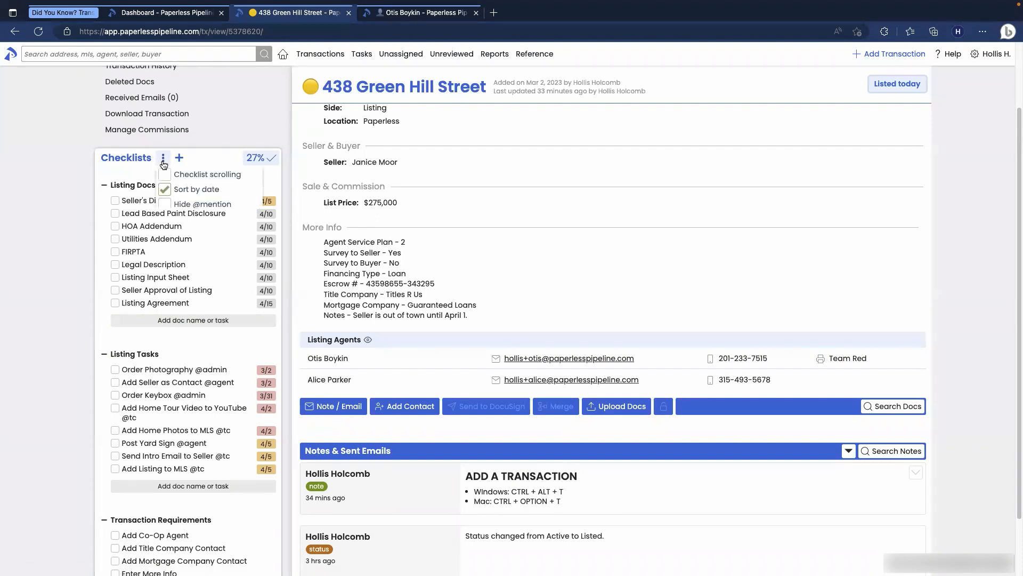
pyautogui.click(164, 190)
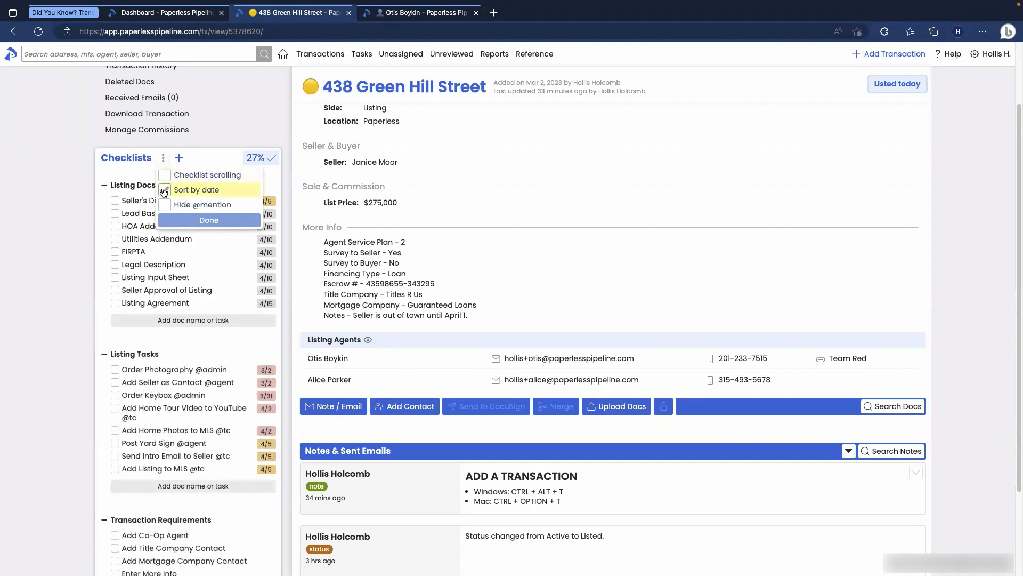
pyautogui.click(194, 222)
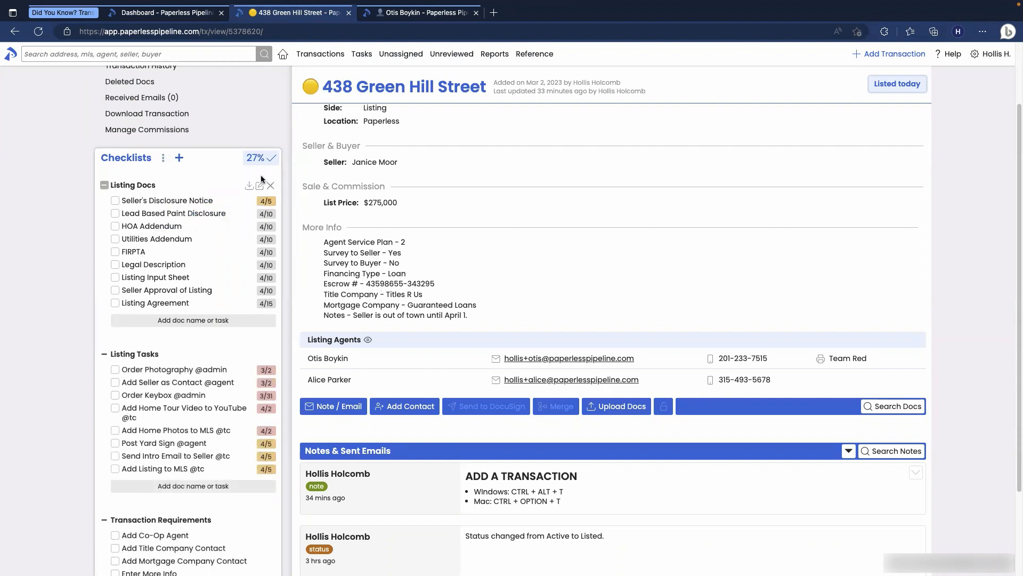
pyautogui.scroll(2, 243, 256)
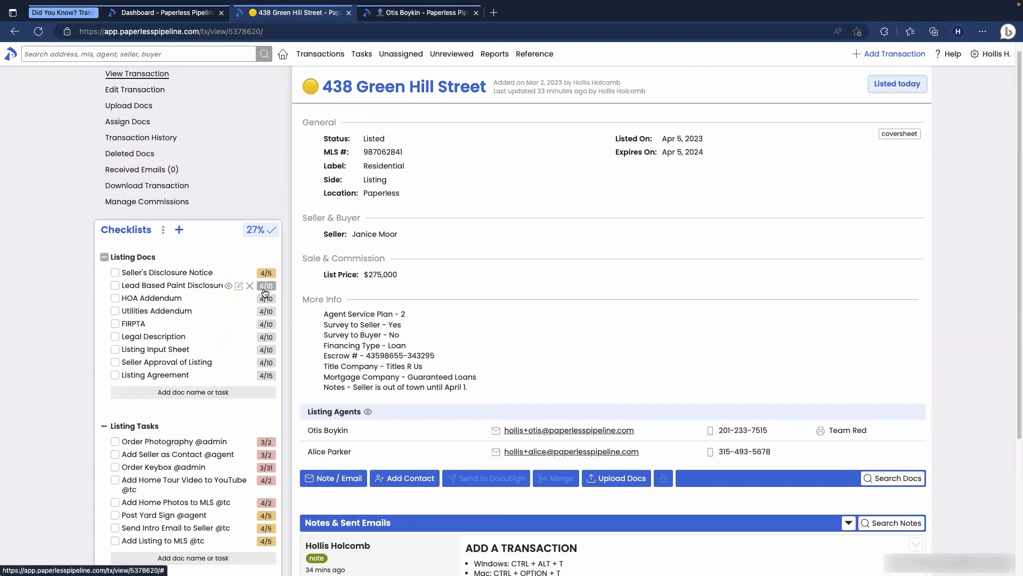
pyautogui.moveTo(265, 292)
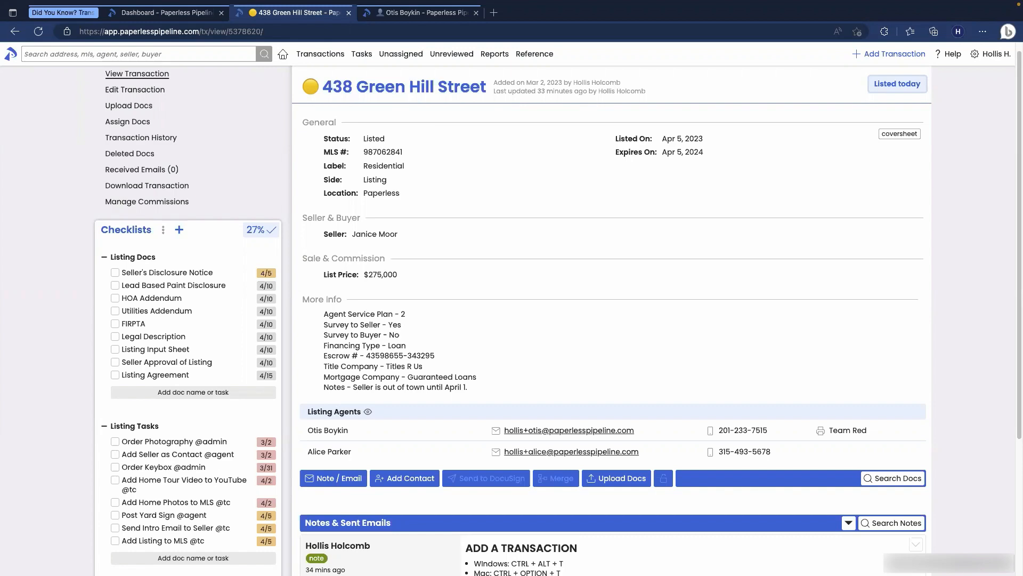
# Step: Switch to the Dashboard and show the header search's field-specific Search Options
pyautogui.click(133, 16)
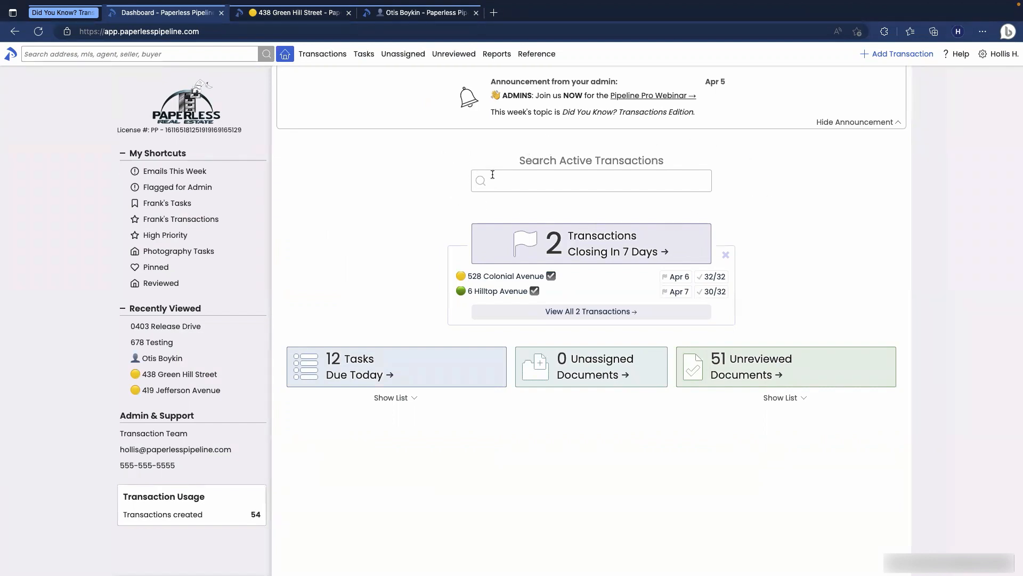
pyautogui.click(184, 53)
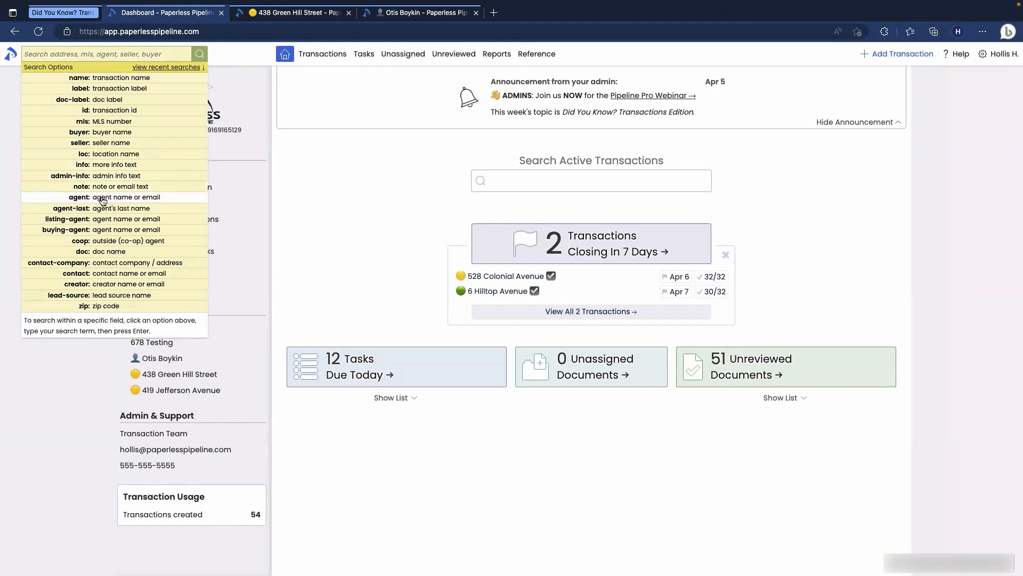
pyautogui.click(347, 161)
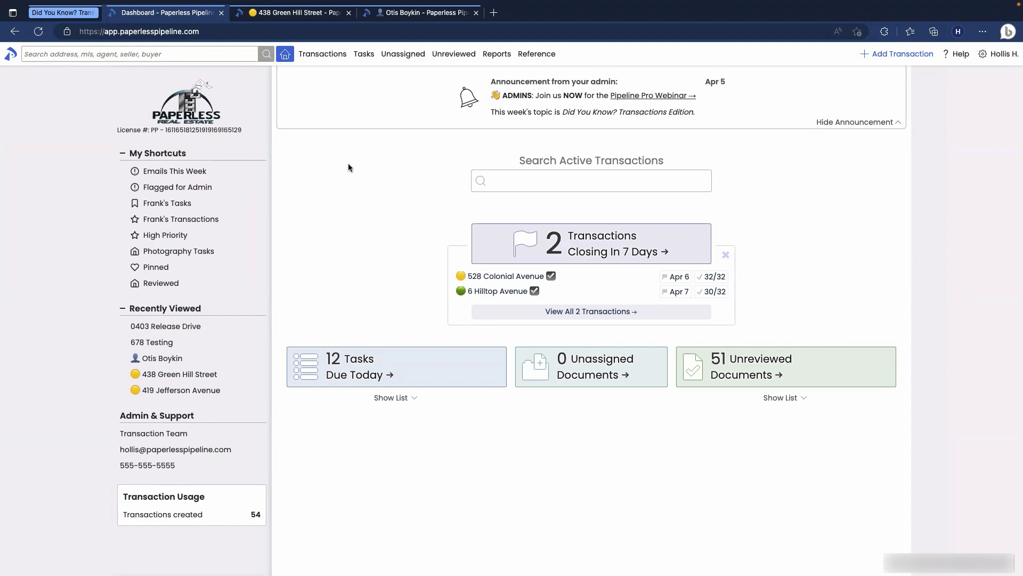
pyautogui.click(167, 55)
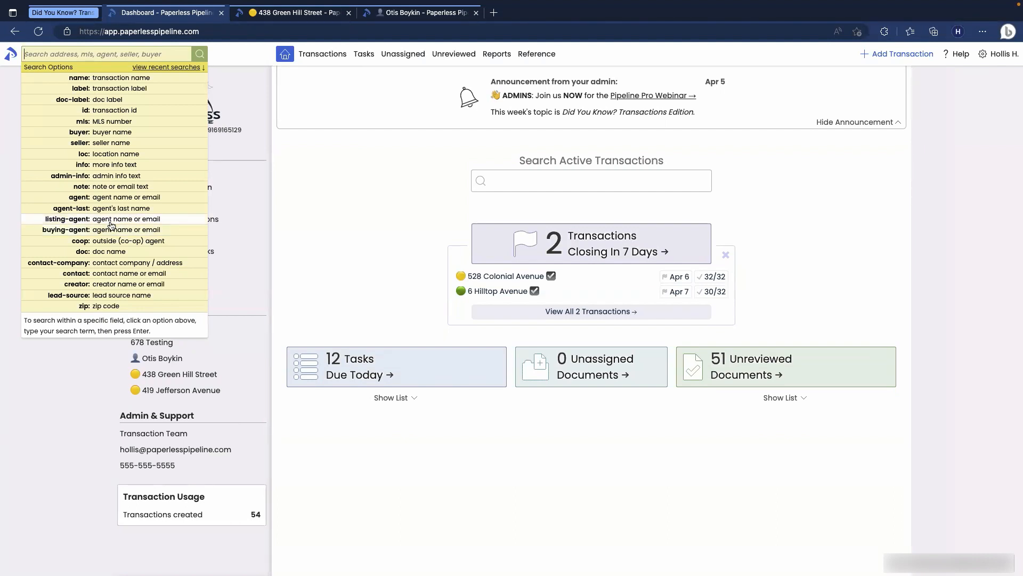
# Step: Search listing-agent:otis and scroll through the 25 matching transactions
pyautogui.click(110, 221)
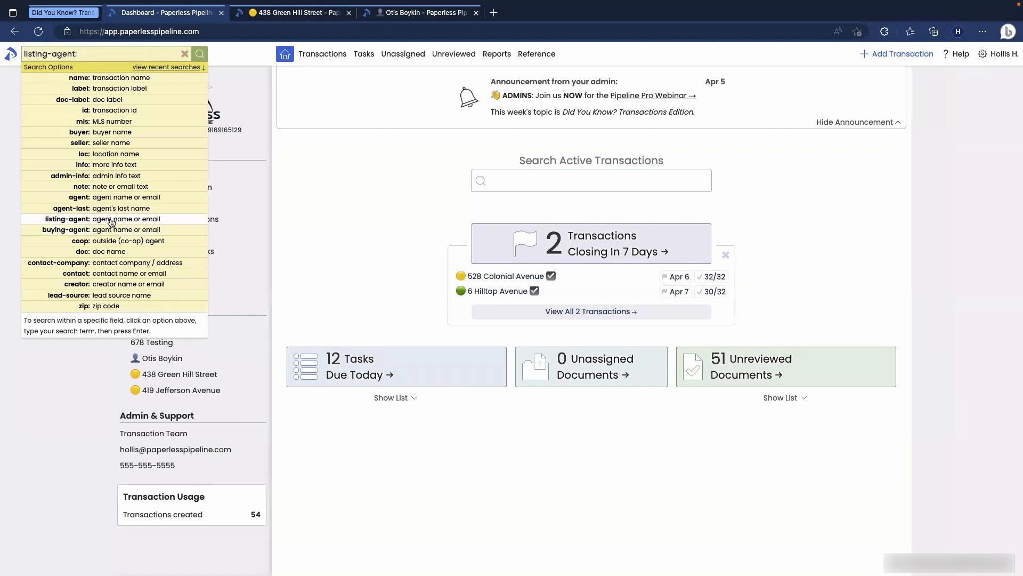
pyautogui.write('otis')
pyautogui.press('Return')
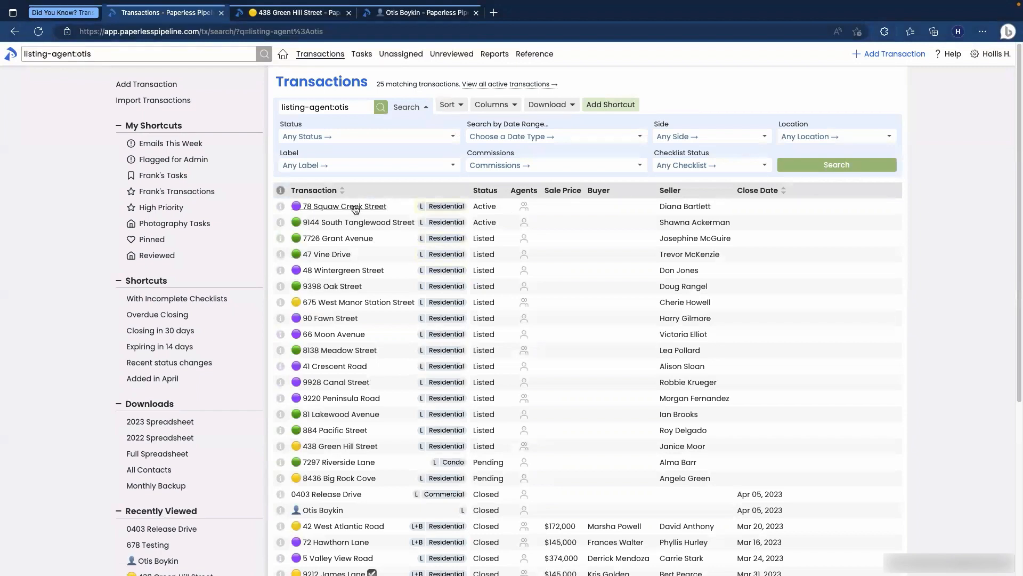
pyautogui.scroll(-1, 352, 216)
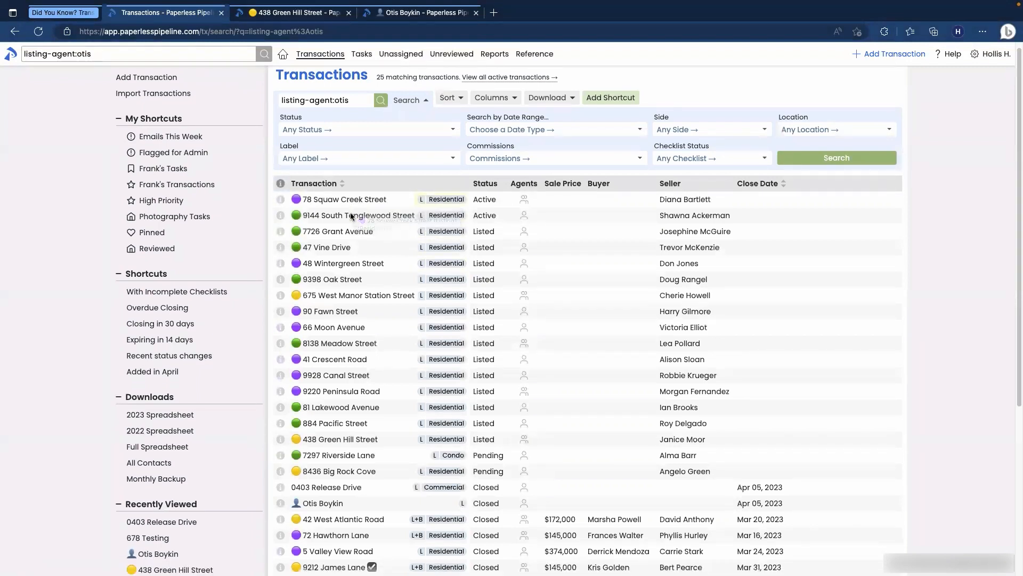
pyautogui.scroll(-2, 352, 216)
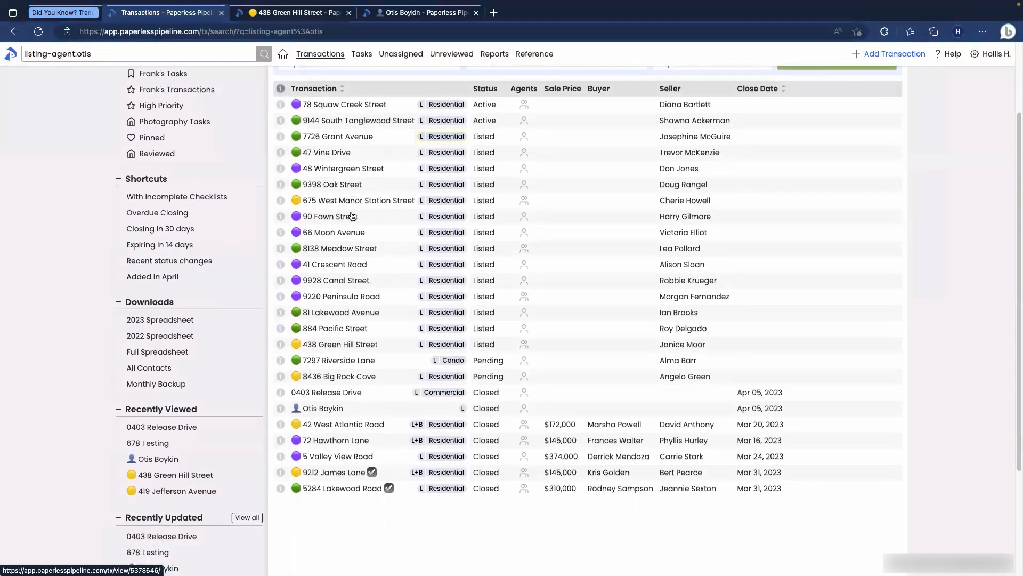
pyautogui.scroll(2, 352, 216)
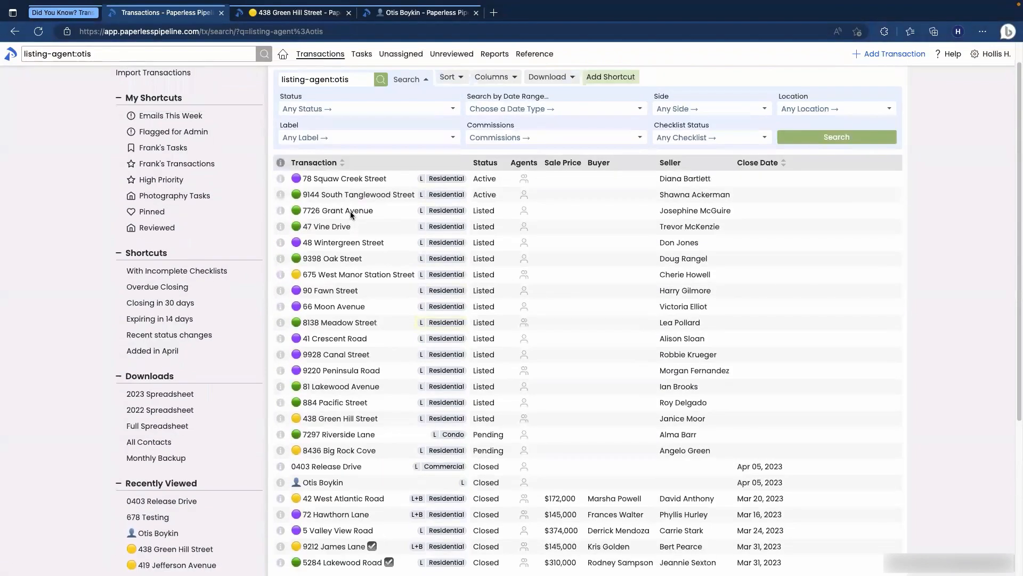
pyautogui.scroll(1, 351, 215)
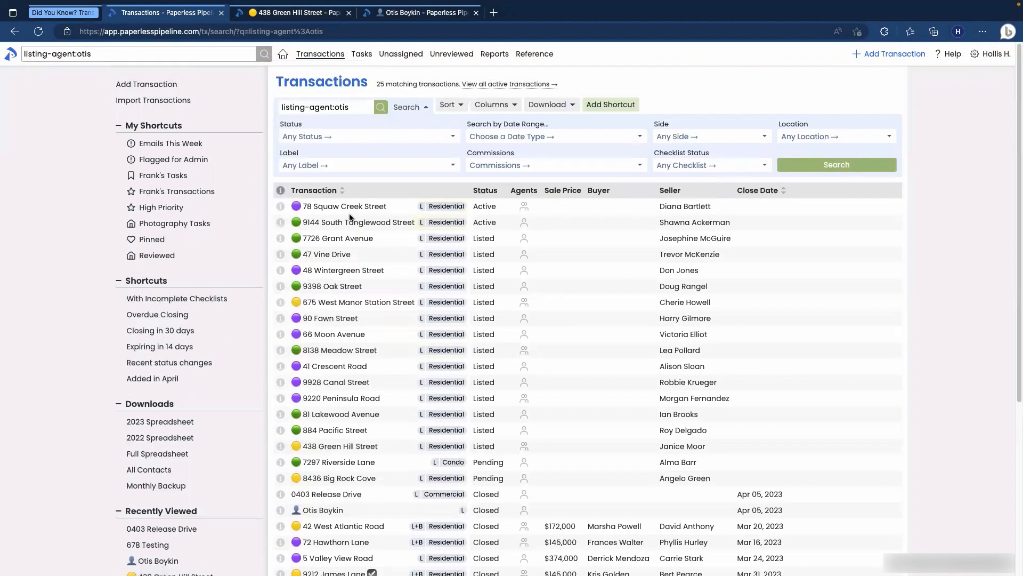
pyautogui.click(123, 50)
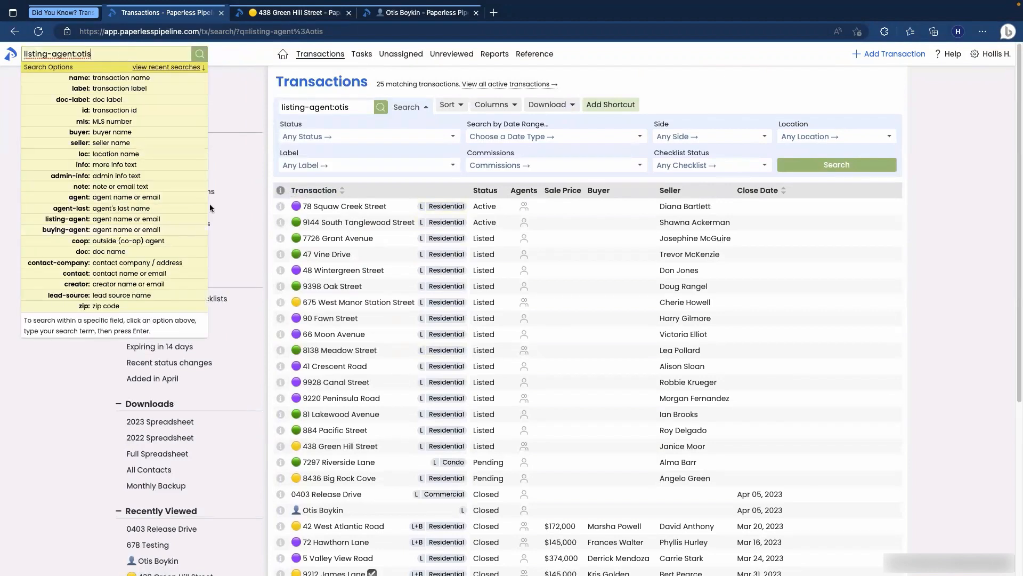
# Step: Search transactions by buying-agent:mark, narrowing the list to 4 matches
pyautogui.click(101, 233)
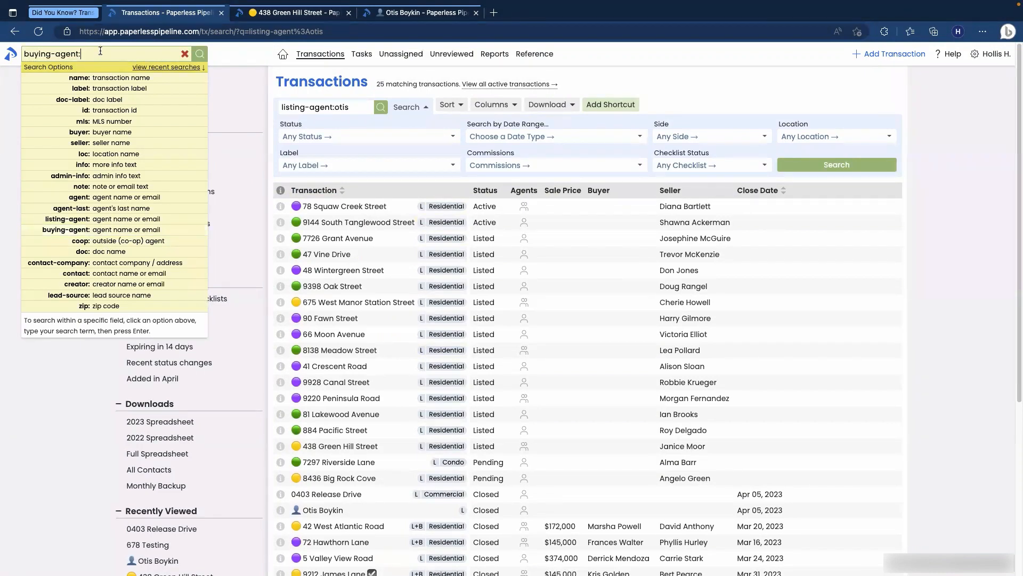
pyautogui.write('mark')
pyautogui.press('Return')
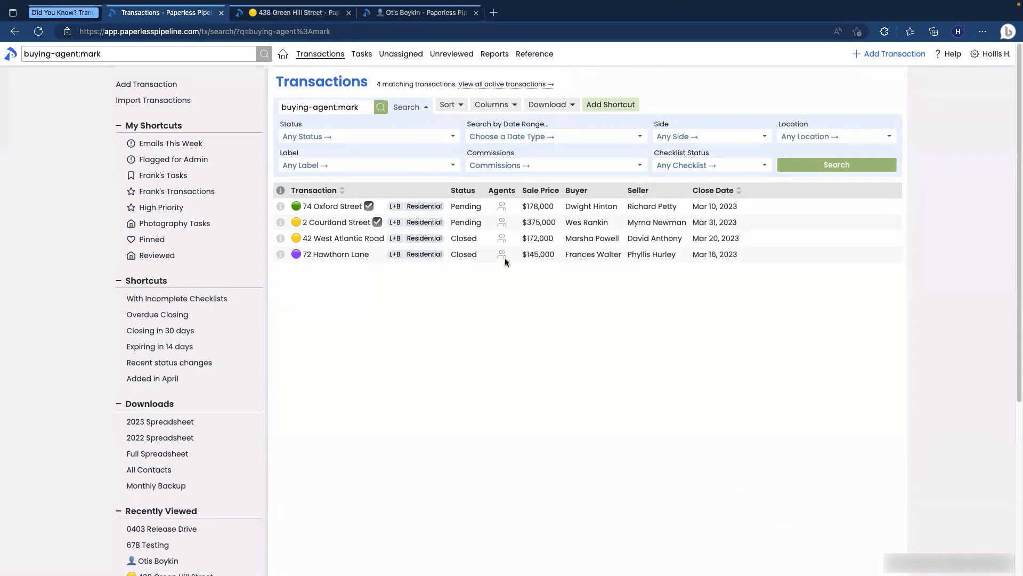
pyautogui.click(486, 137)
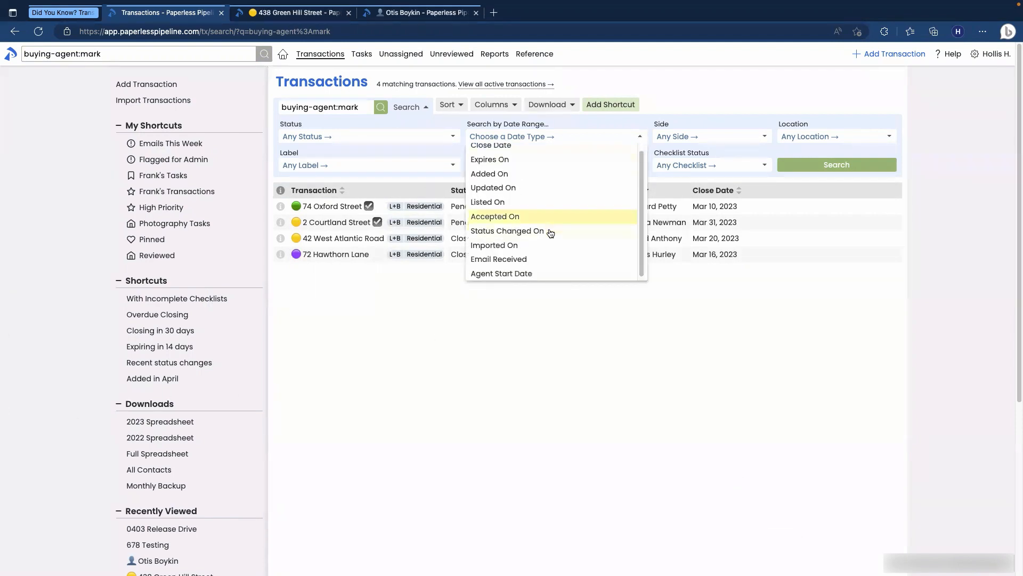
pyautogui.click(519, 124)
pyautogui.click(519, 137)
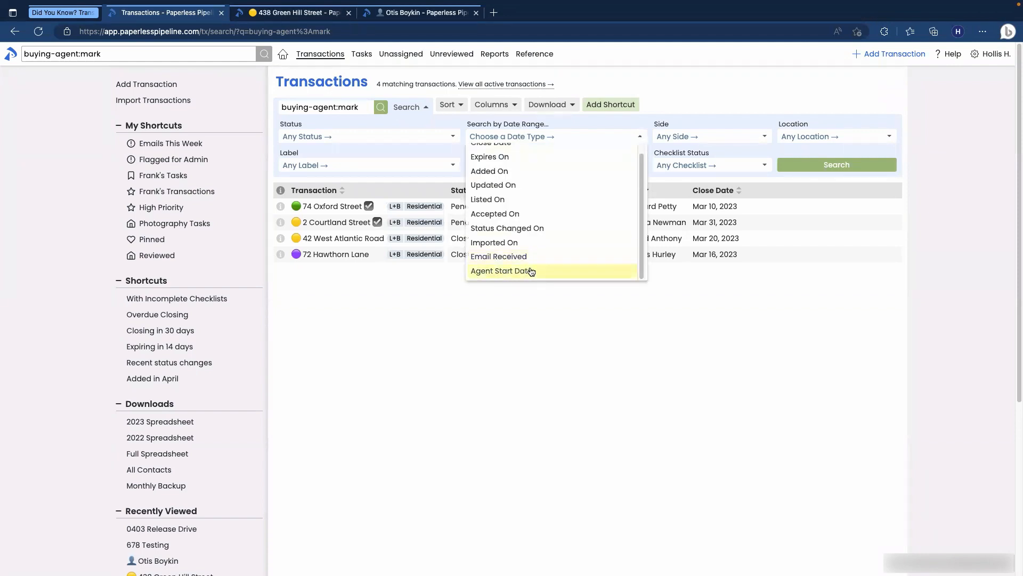
pyautogui.click(38, 32)
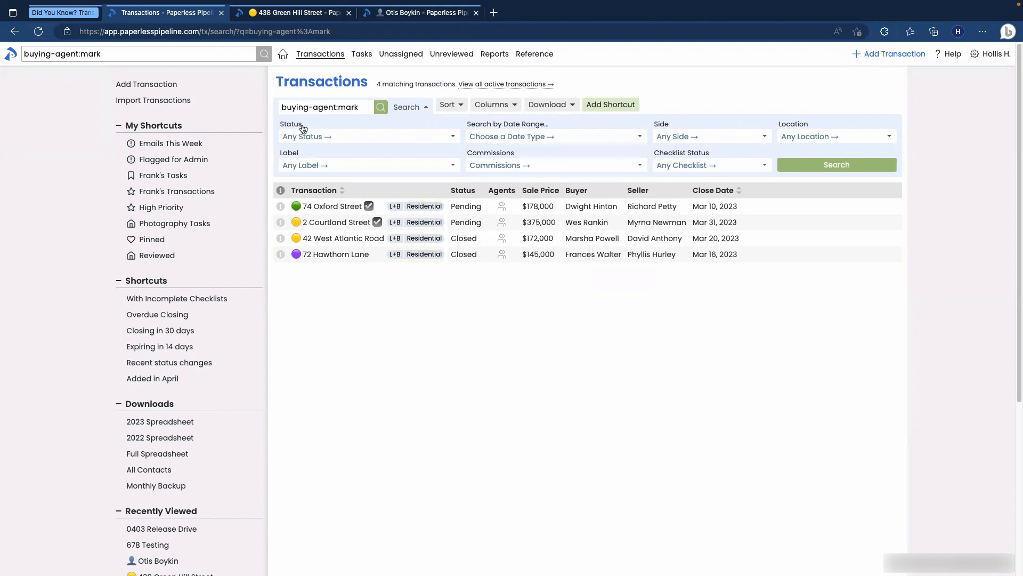
# Step: List the 44 active transactions and set the date range search to Agent Start Date
pyautogui.click(283, 53)
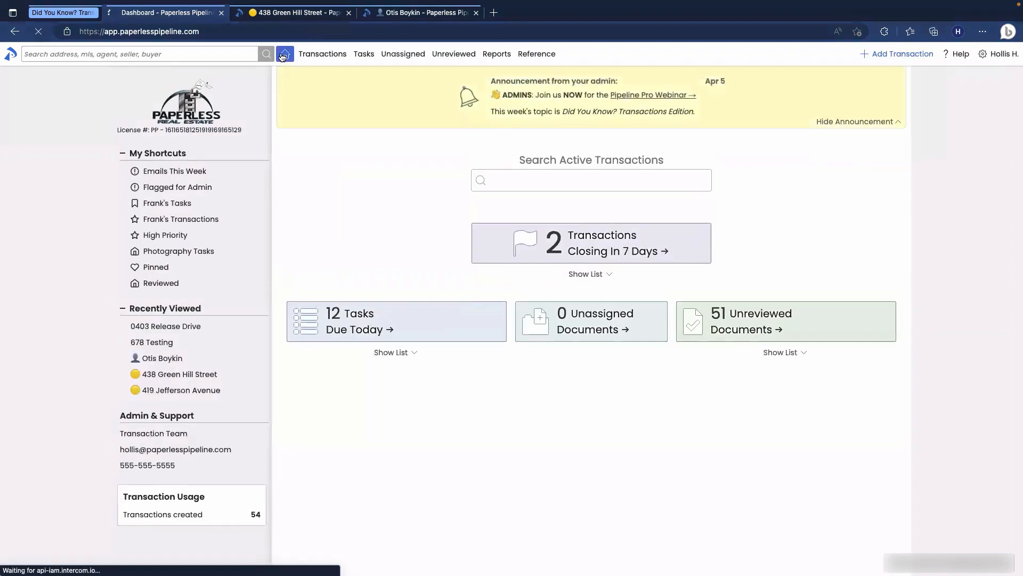
pyautogui.click(321, 54)
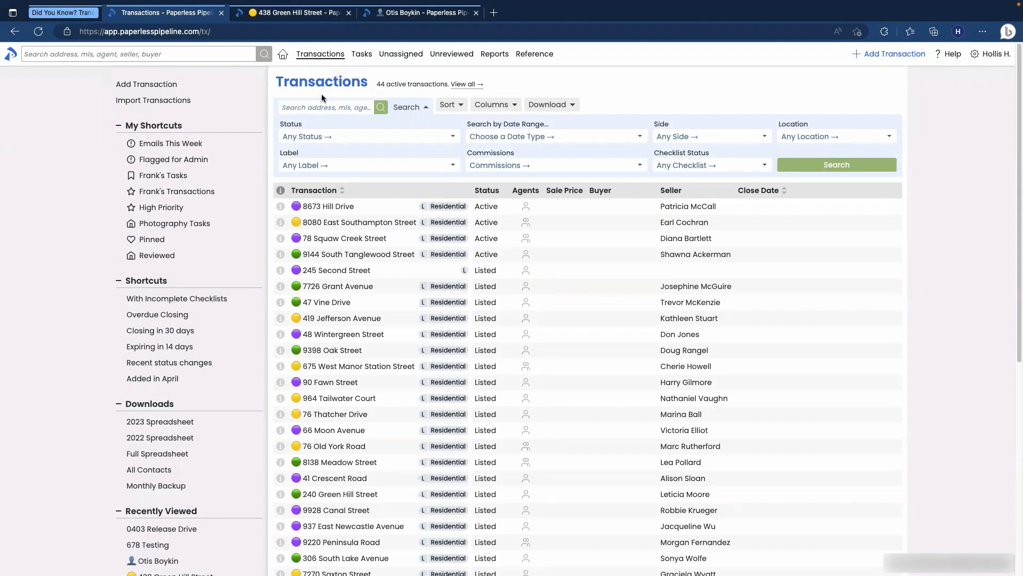
pyautogui.click(505, 141)
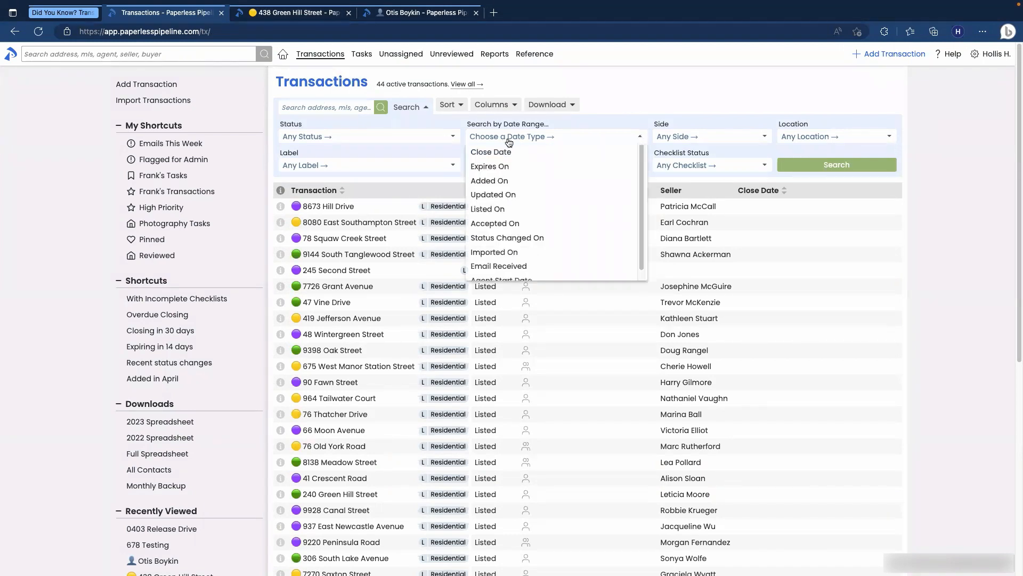
pyautogui.scroll(-1, 531, 213)
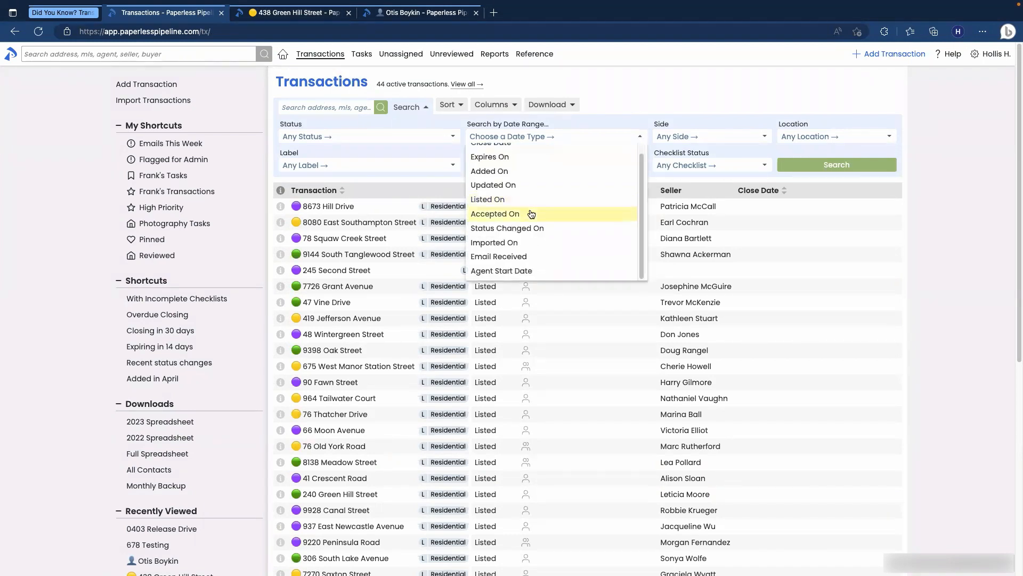
pyautogui.click(513, 271)
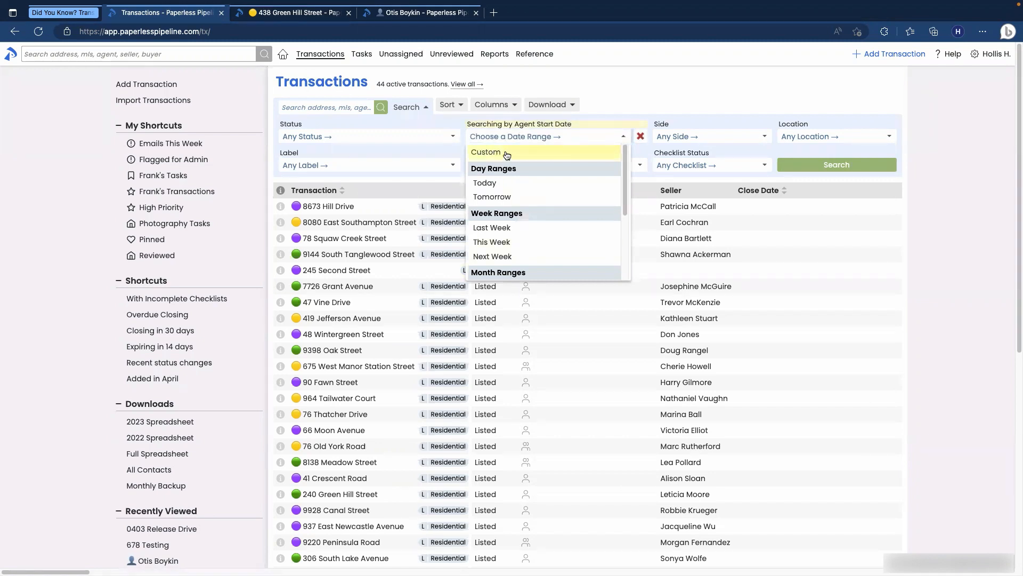
pyautogui.scroll(-2, 521, 226)
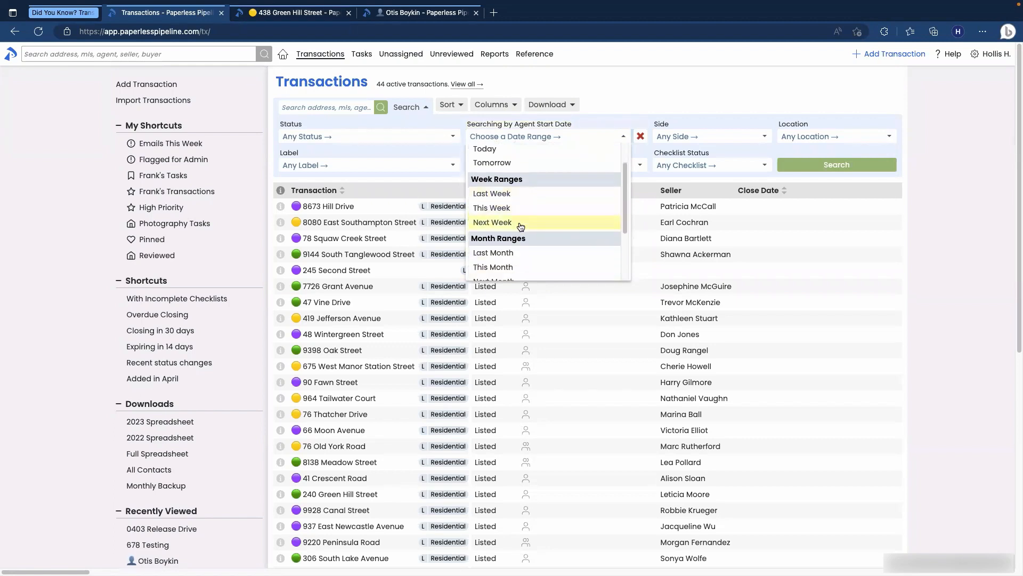
pyautogui.scroll(-2, 521, 227)
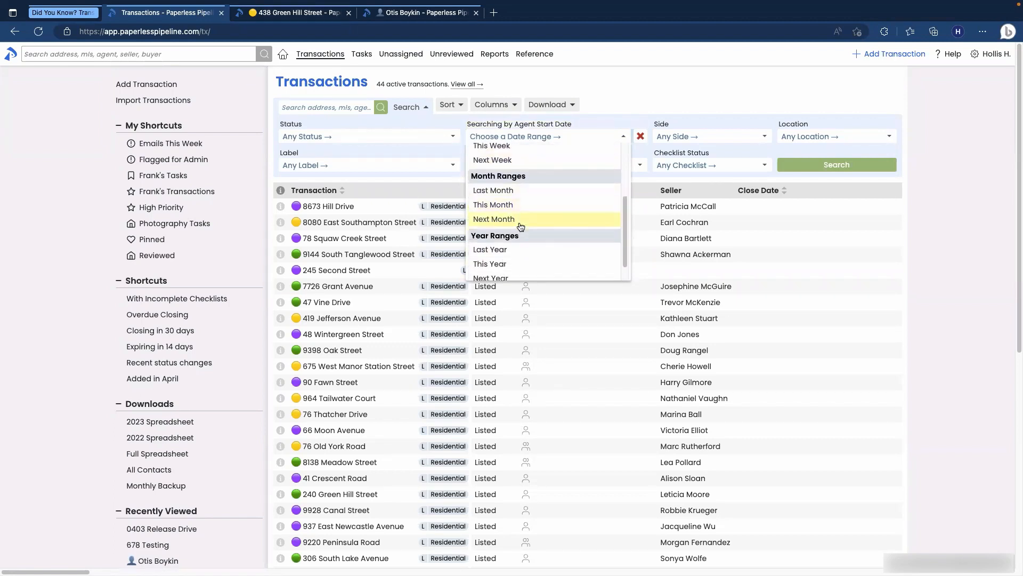
pyautogui.click(501, 250)
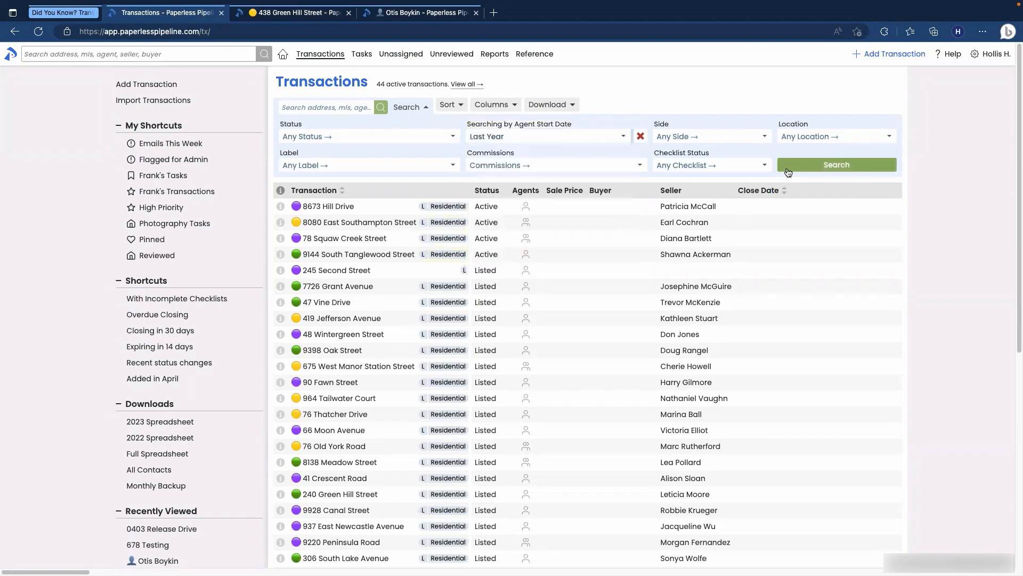
pyautogui.click(788, 169)
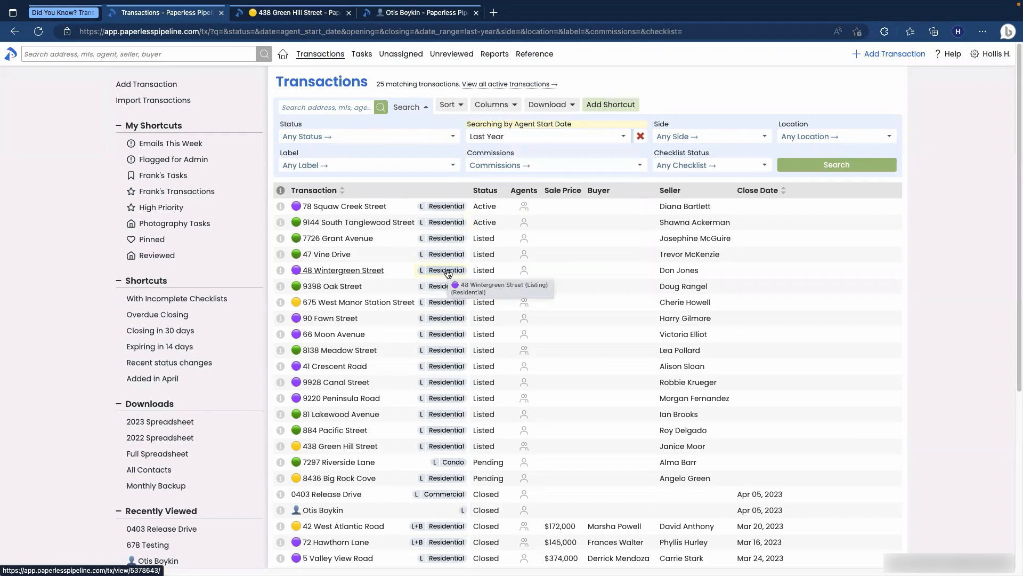
pyautogui.scroll(-2, 408, 271)
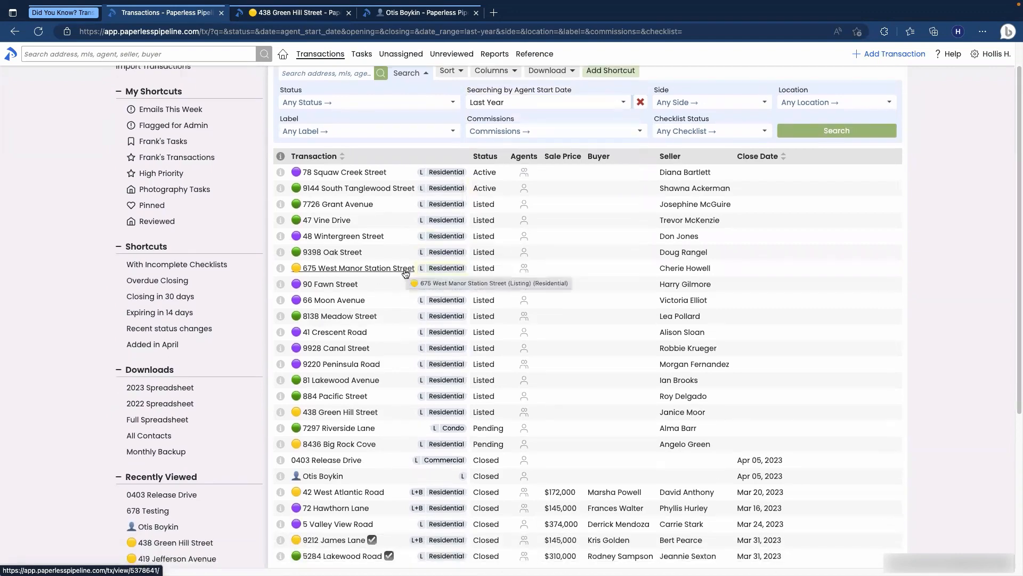
pyautogui.scroll(-2, 405, 273)
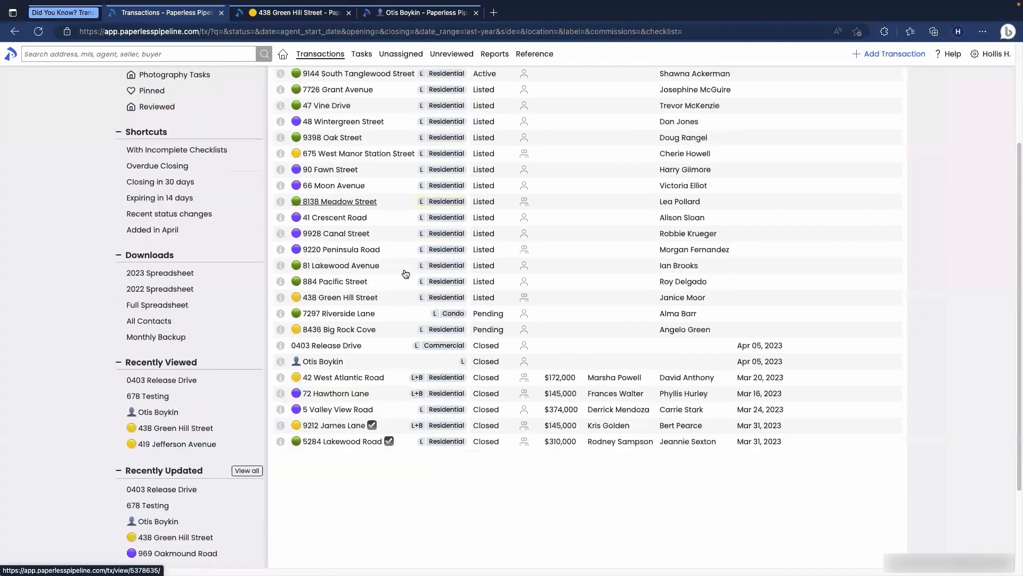
pyautogui.scroll(4, 405, 274)
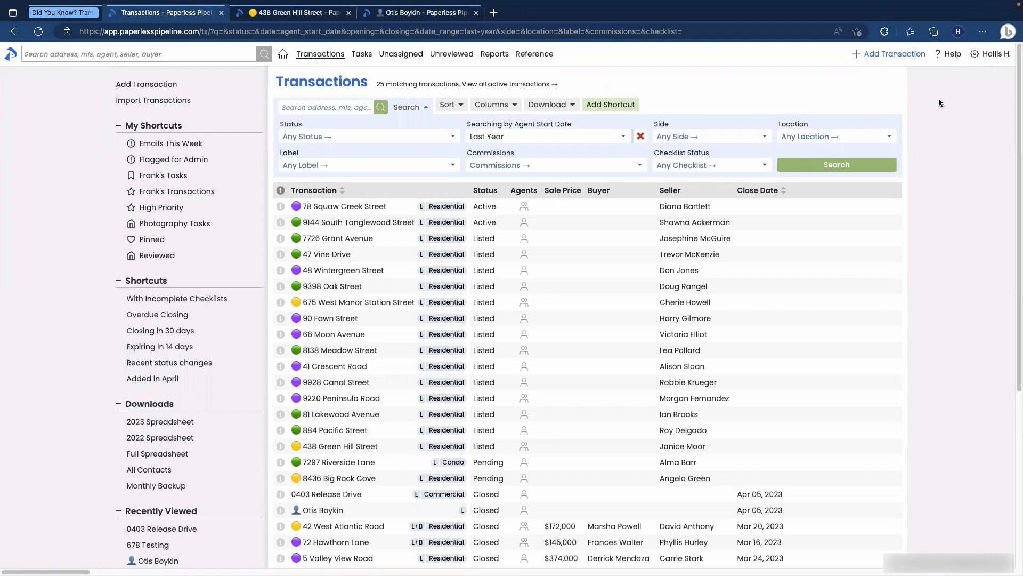
# Step: Open Admin / Settings from the user menu and scroll to Optional Transaction Date Fields
pyautogui.click(976, 59)
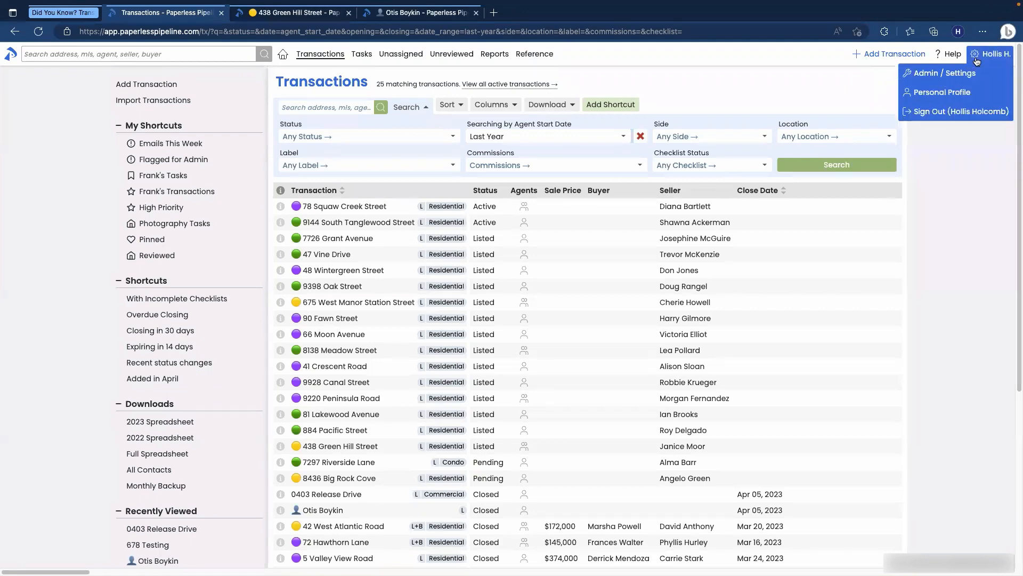
pyautogui.click(964, 75)
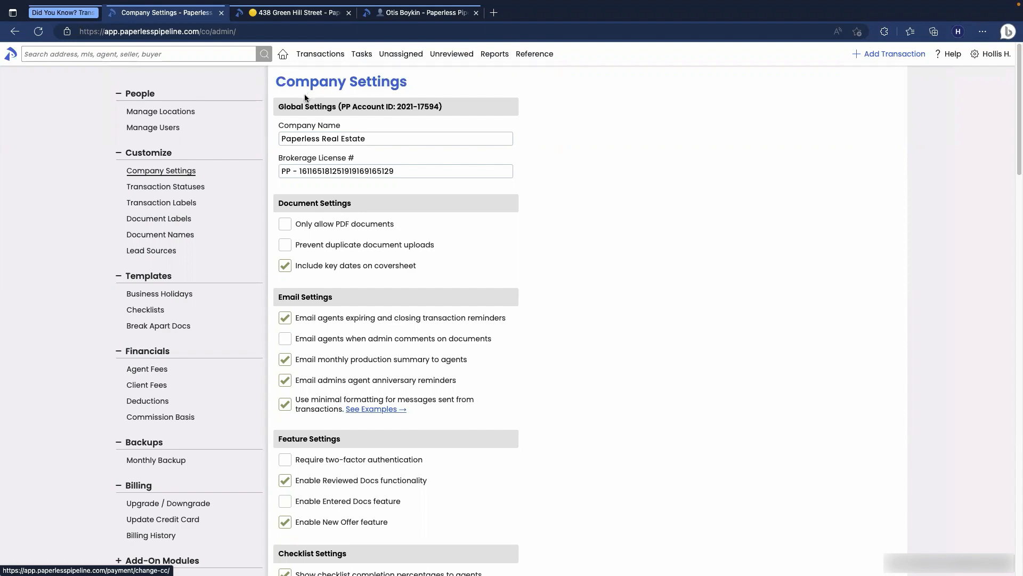
pyautogui.scroll(-6, 578, 193)
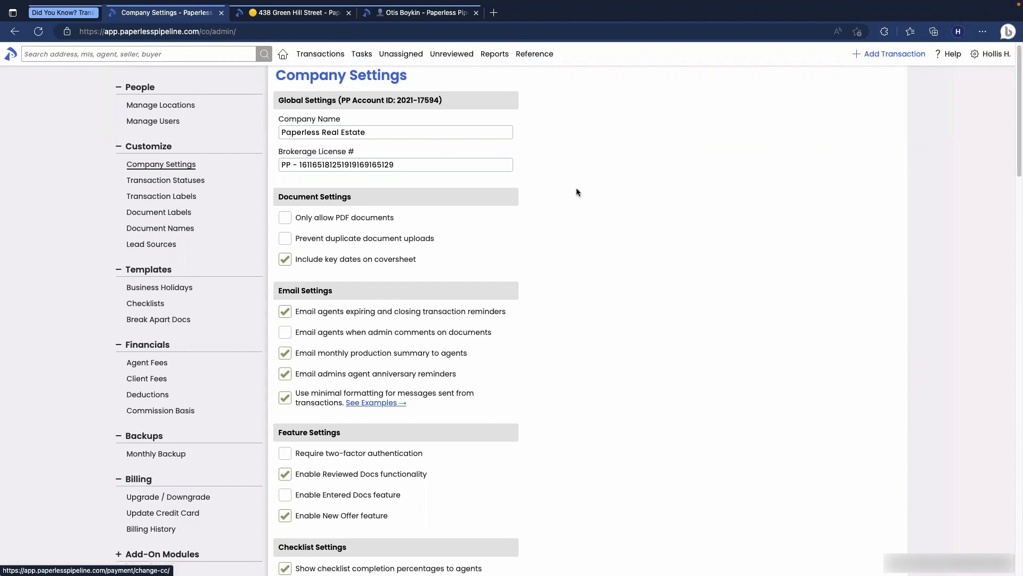
pyautogui.scroll(-7, 577, 188)
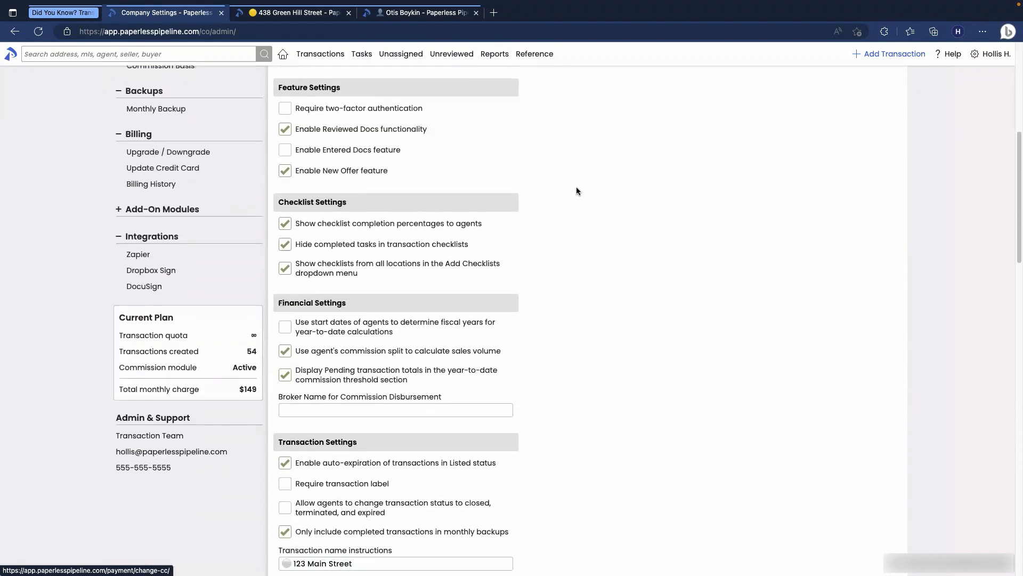
pyautogui.scroll(-8, 577, 188)
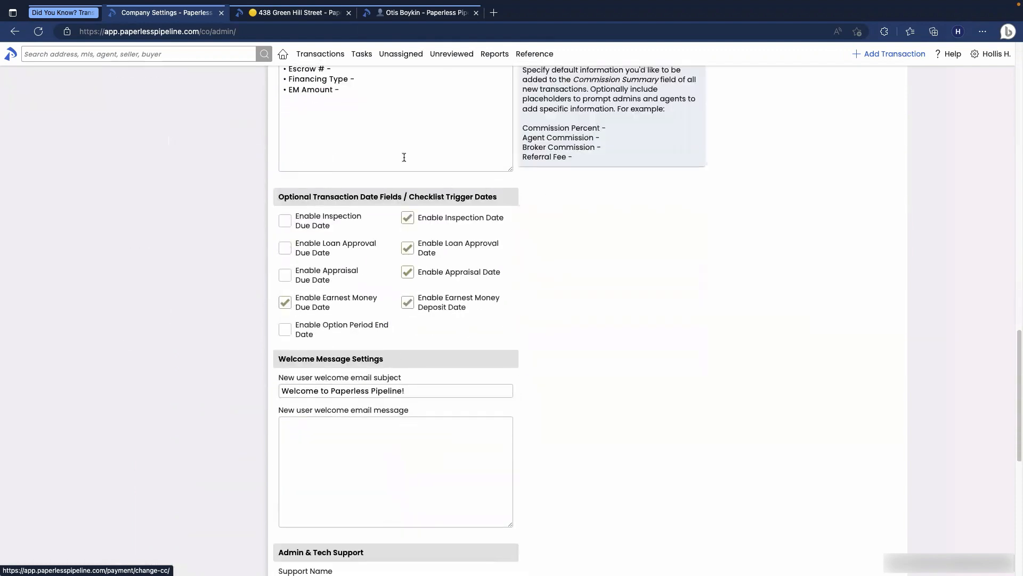
pyautogui.click(298, 13)
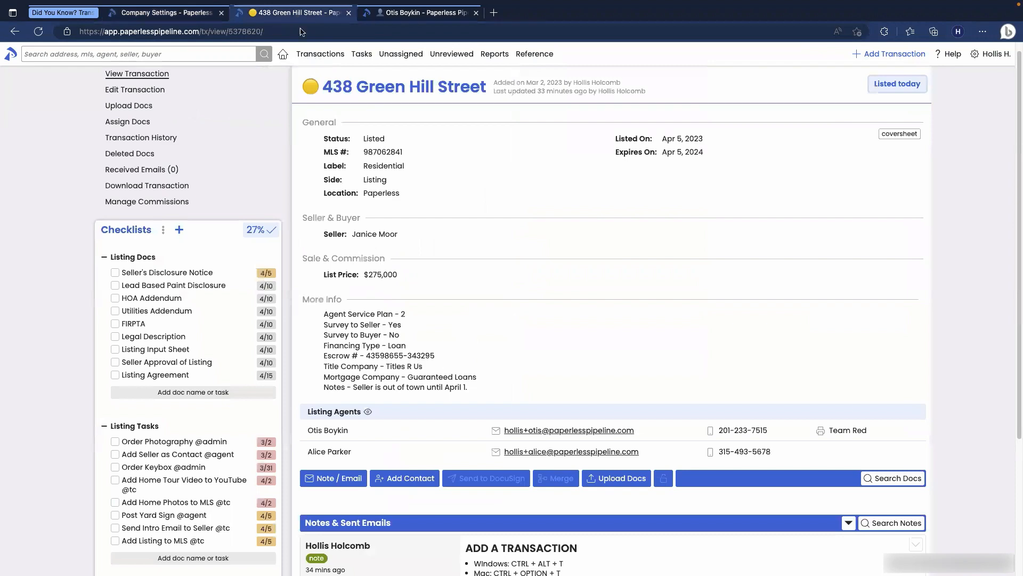
pyautogui.click(127, 91)
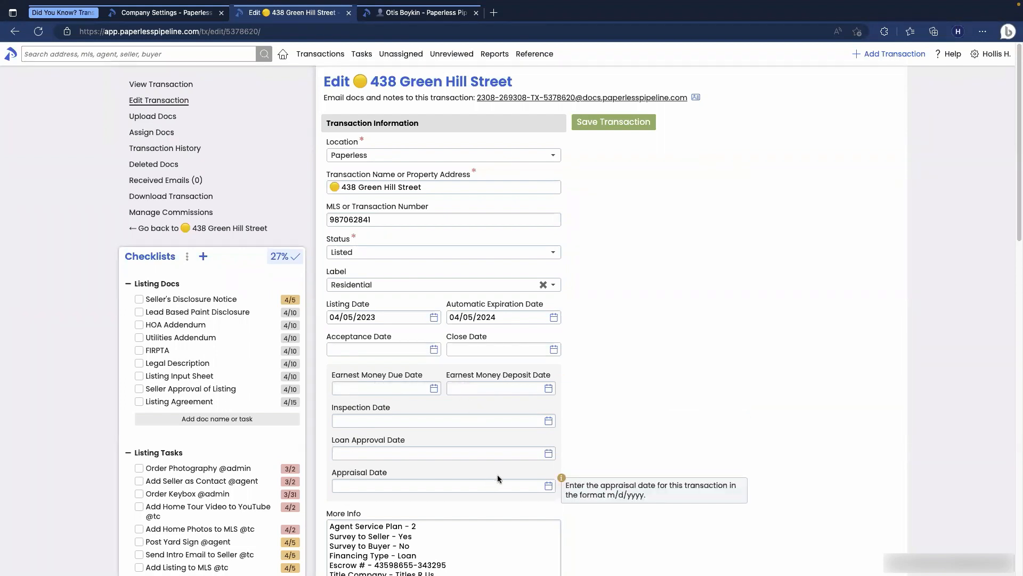
pyautogui.click(292, 304)
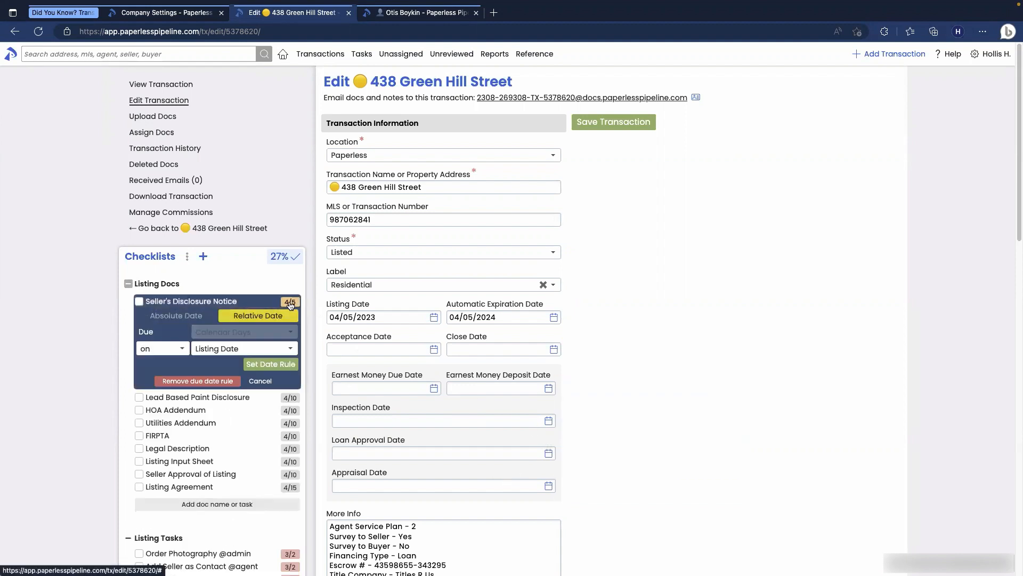
pyautogui.click(259, 352)
pyautogui.scroll(-2, 252, 428)
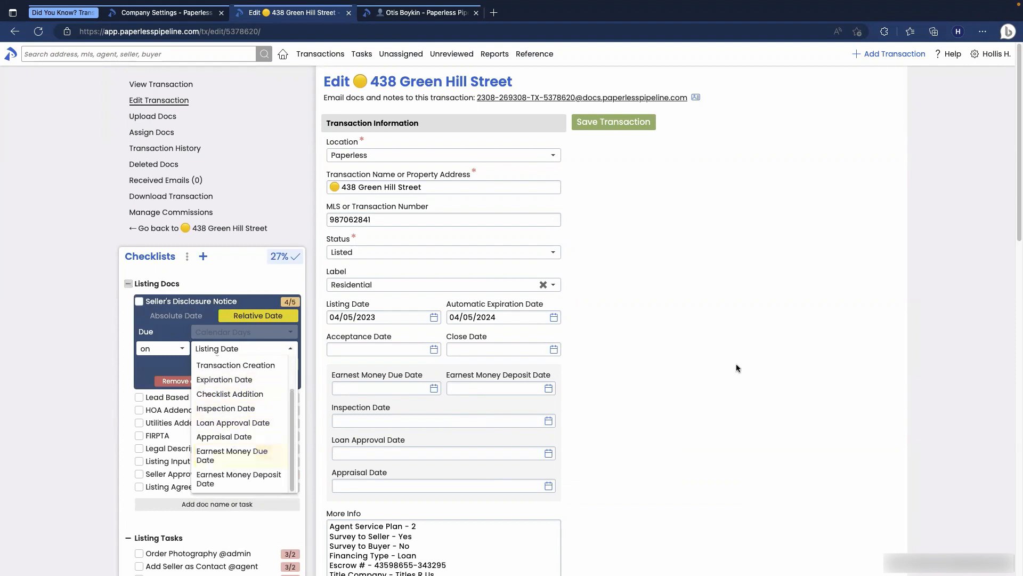
pyautogui.click(778, 362)
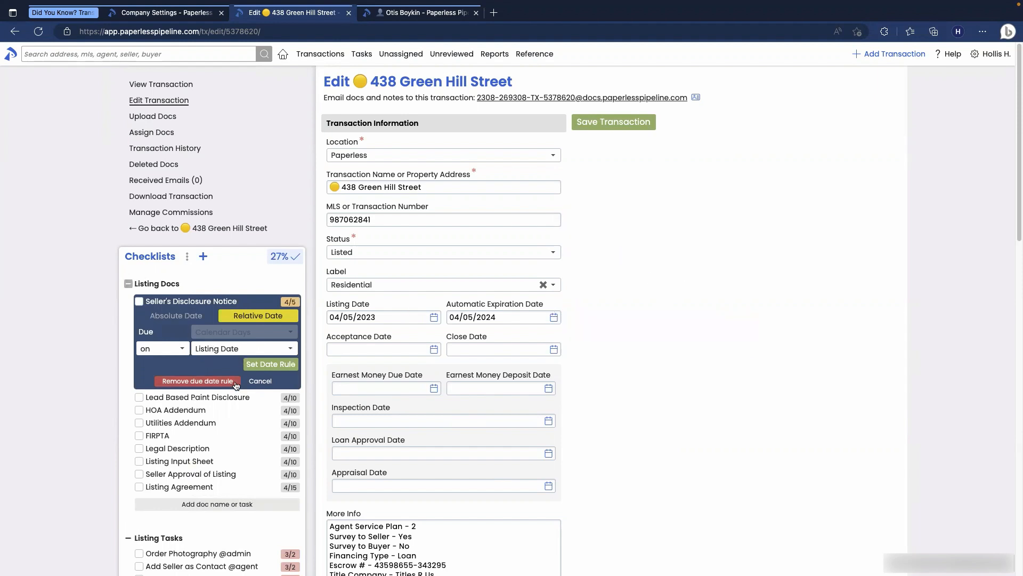
# Step: In Company Settings, tick Enable Inspection Due Date and Enable Loan Approval Due Date
pyautogui.click(192, 13)
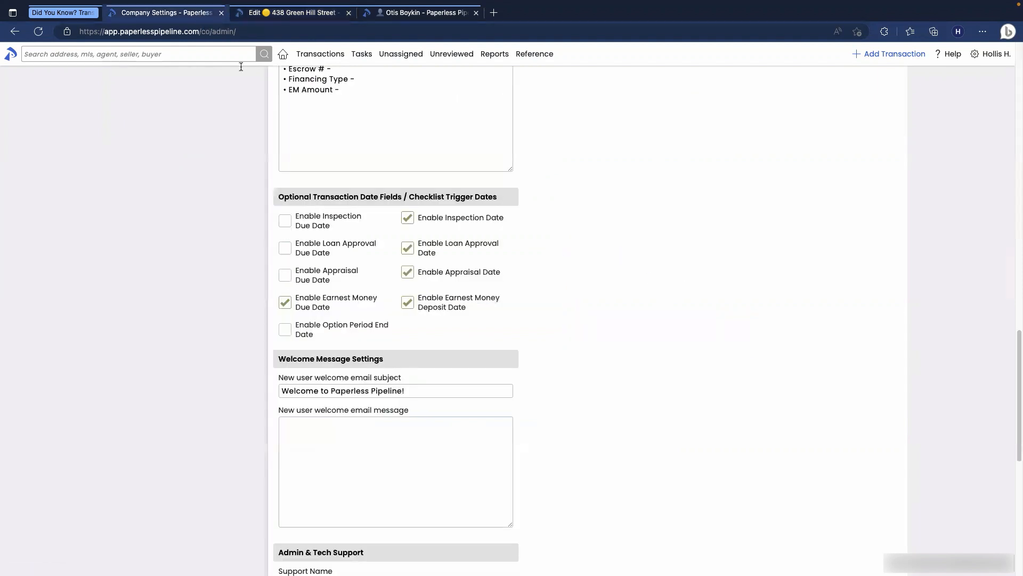
pyautogui.moveTo(470, 269)
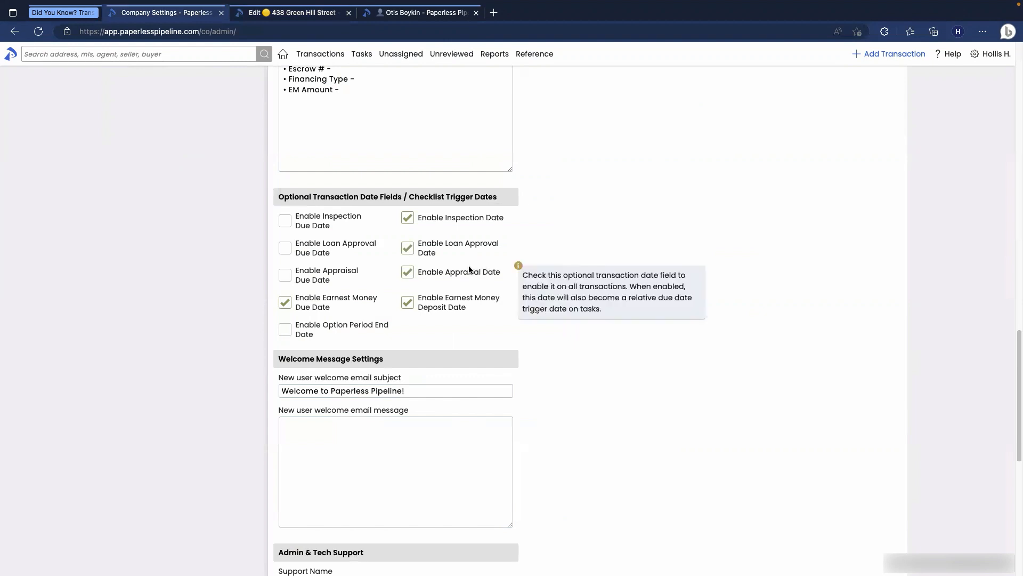
pyautogui.click(284, 221)
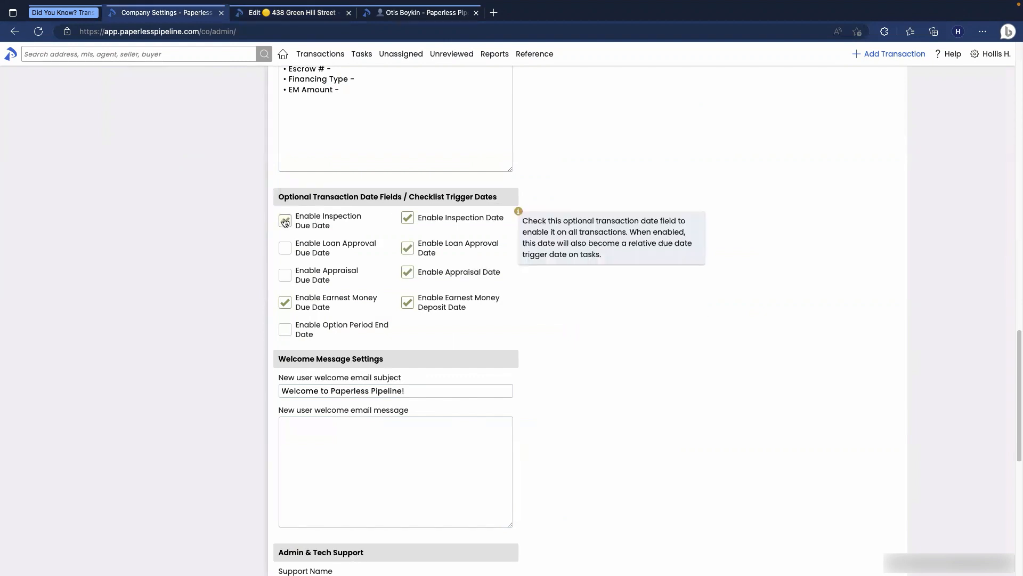
pyautogui.click(285, 248)
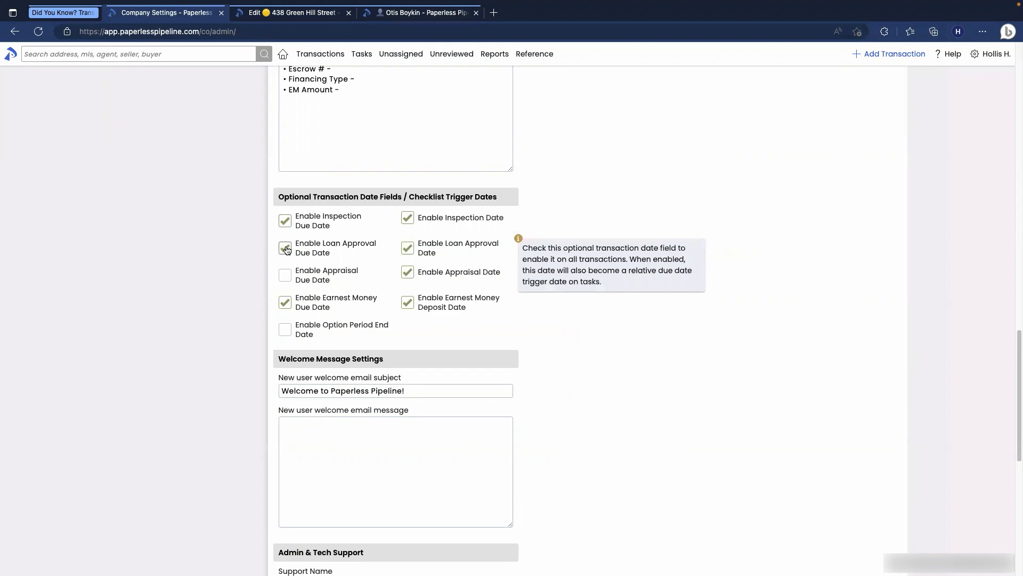
pyautogui.scroll(-8, 395, 383)
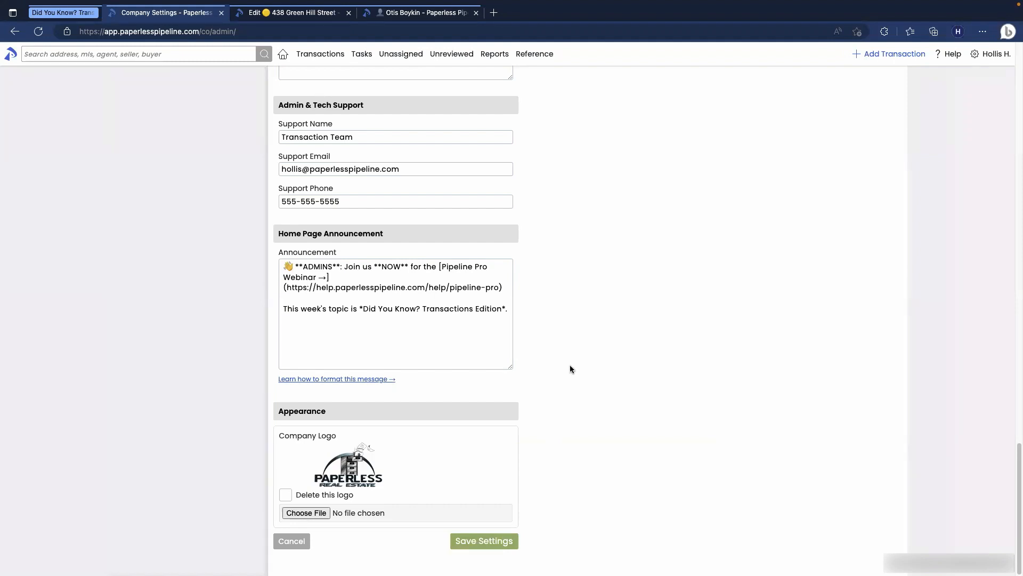
pyautogui.scroll(4, 569, 365)
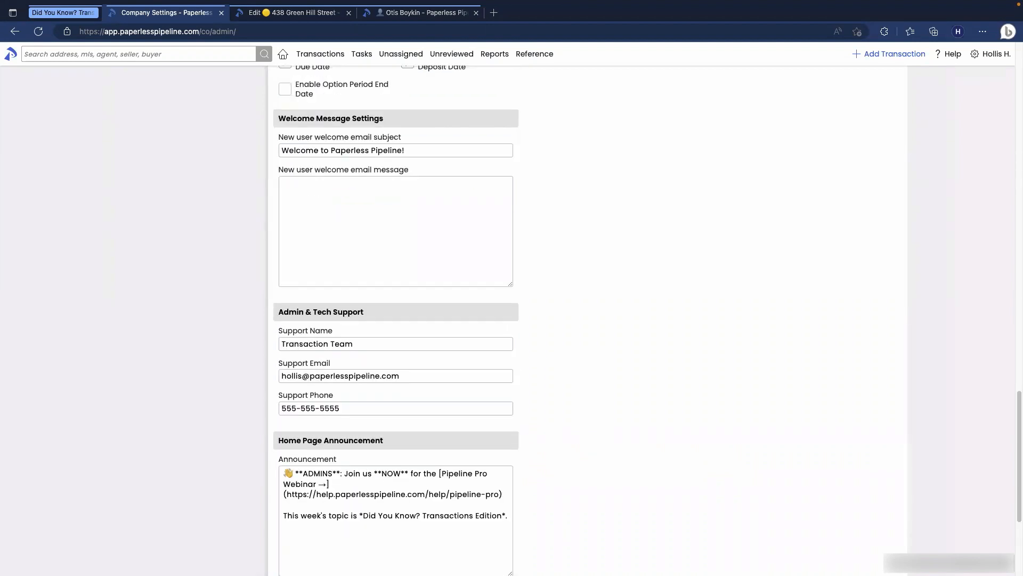
pyautogui.scroll(15, 695, 433)
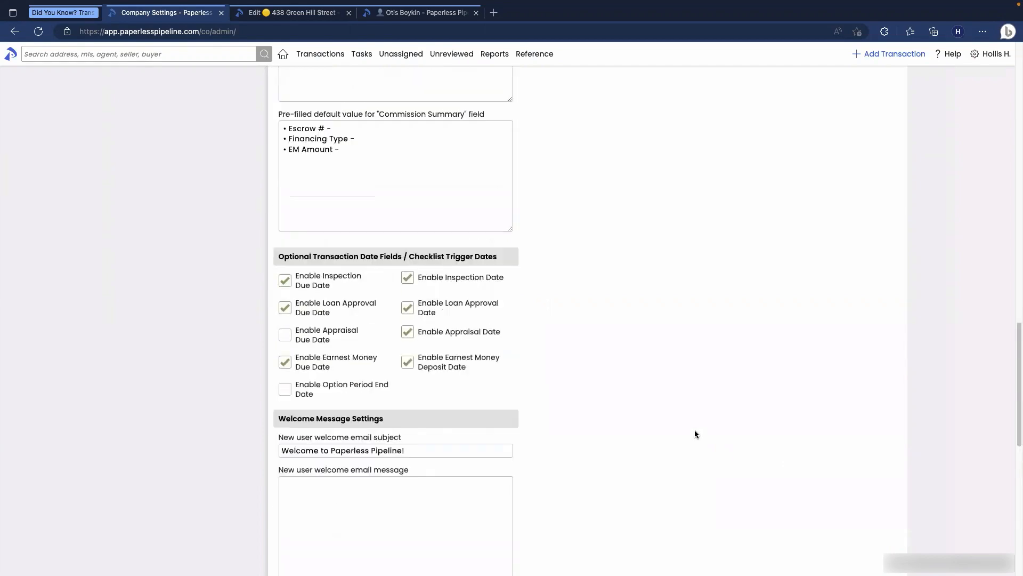
pyautogui.click(301, 40)
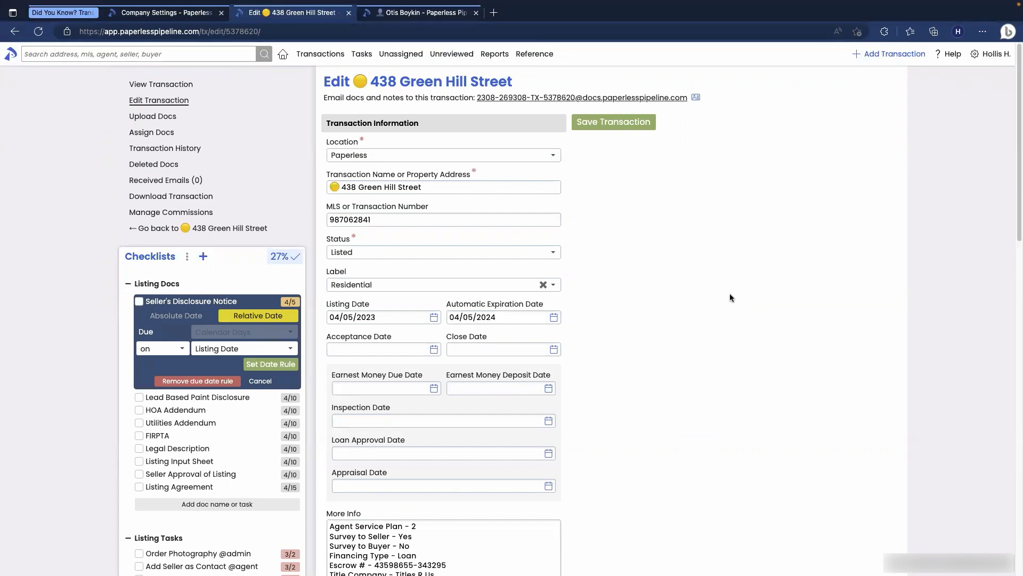
pyautogui.click(251, 381)
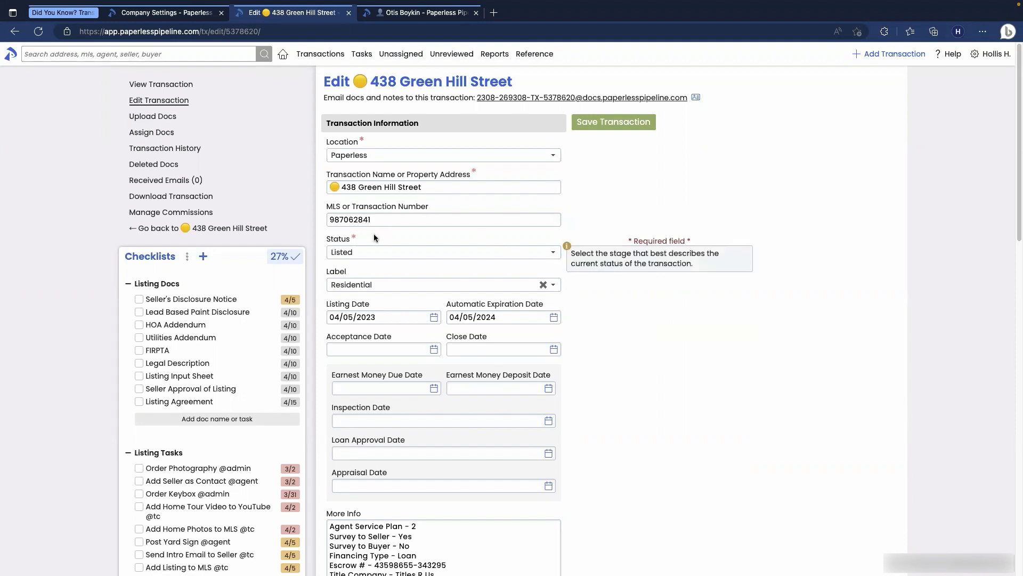
pyautogui.click(371, 252)
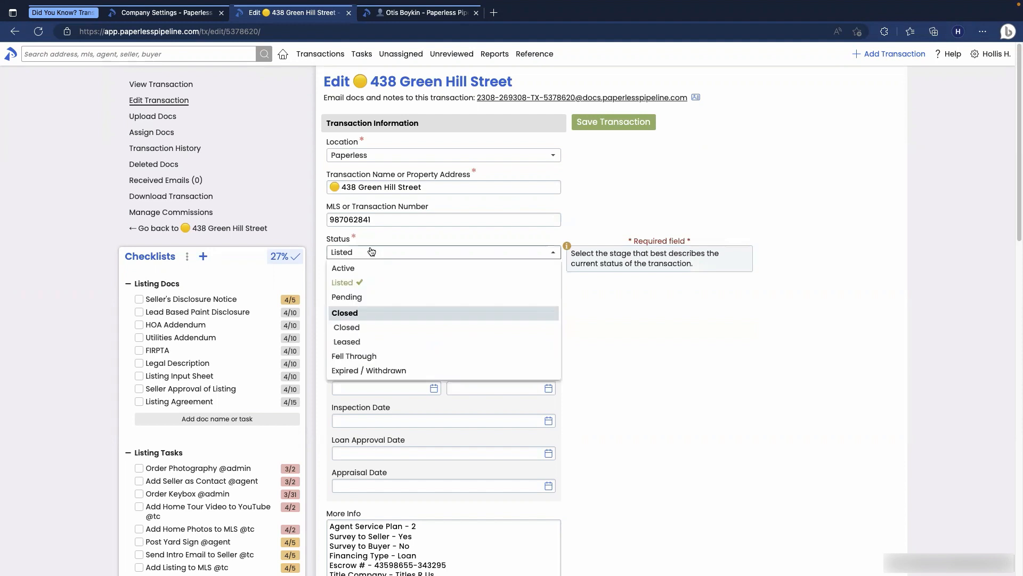
pyautogui.click(365, 297)
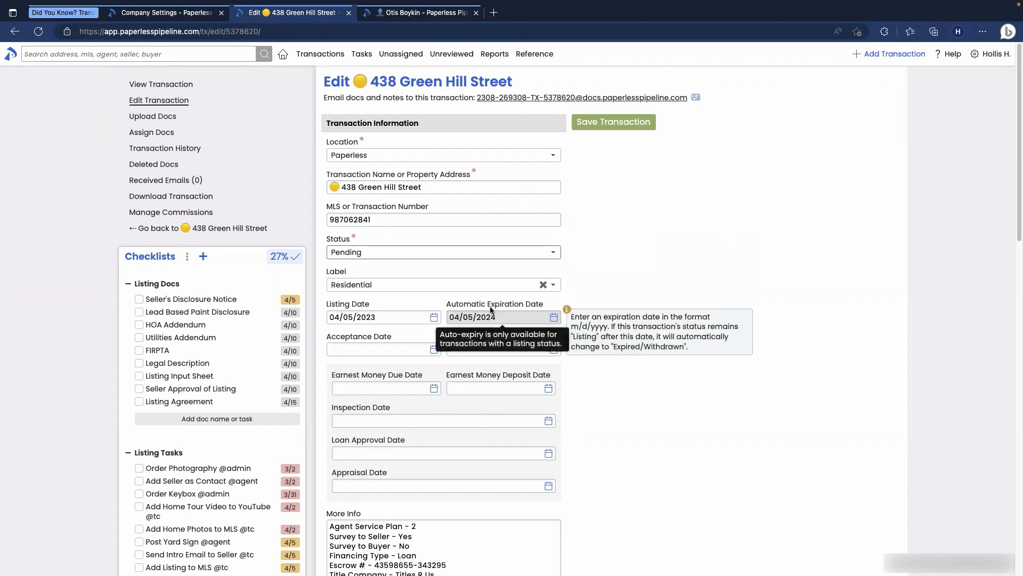
pyautogui.click(610, 123)
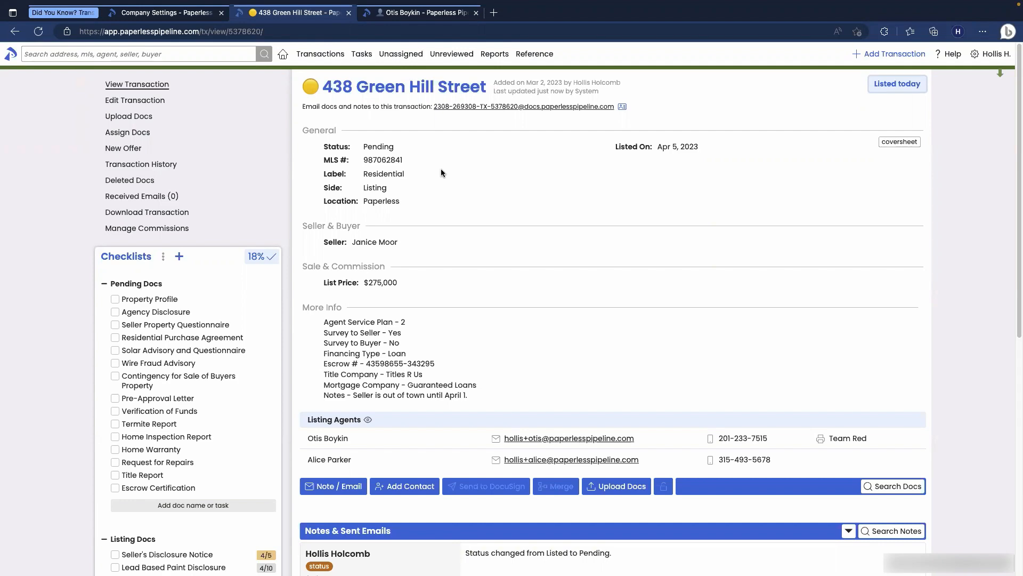
pyautogui.click(194, 14)
# Step: Untick auto-expiration of Listed-status transactions and save the company settings
pyautogui.scroll(2, 459, 269)
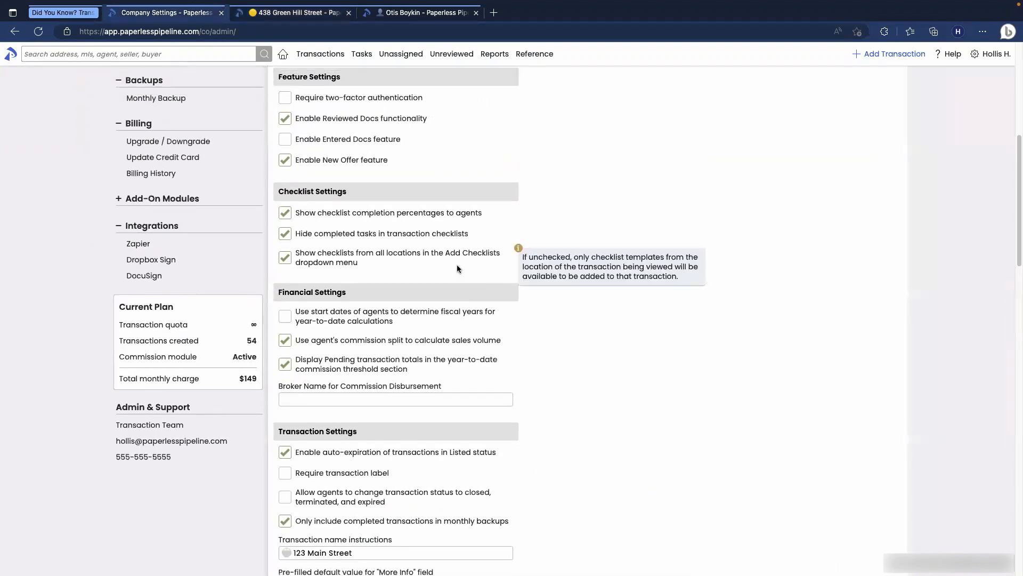
pyautogui.scroll(-2, 459, 267)
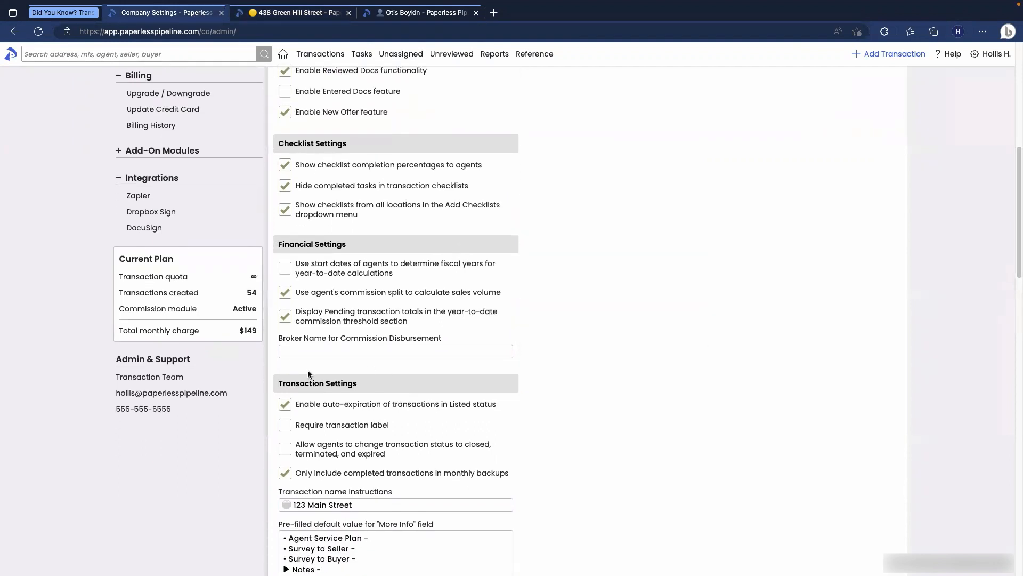
pyautogui.click(298, 406)
pyautogui.moveTo(506, 401)
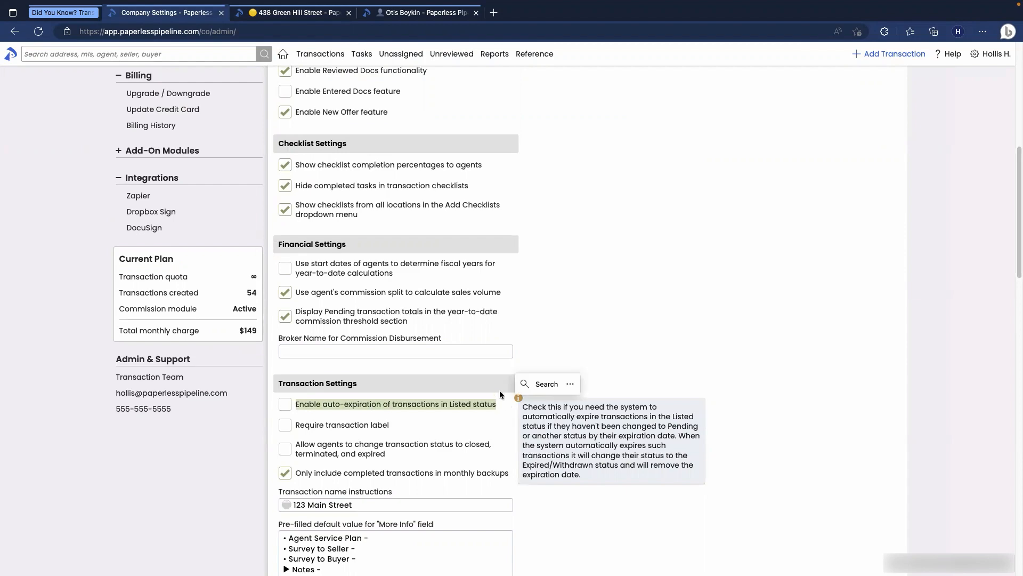
pyautogui.scroll(-15, 513, 411)
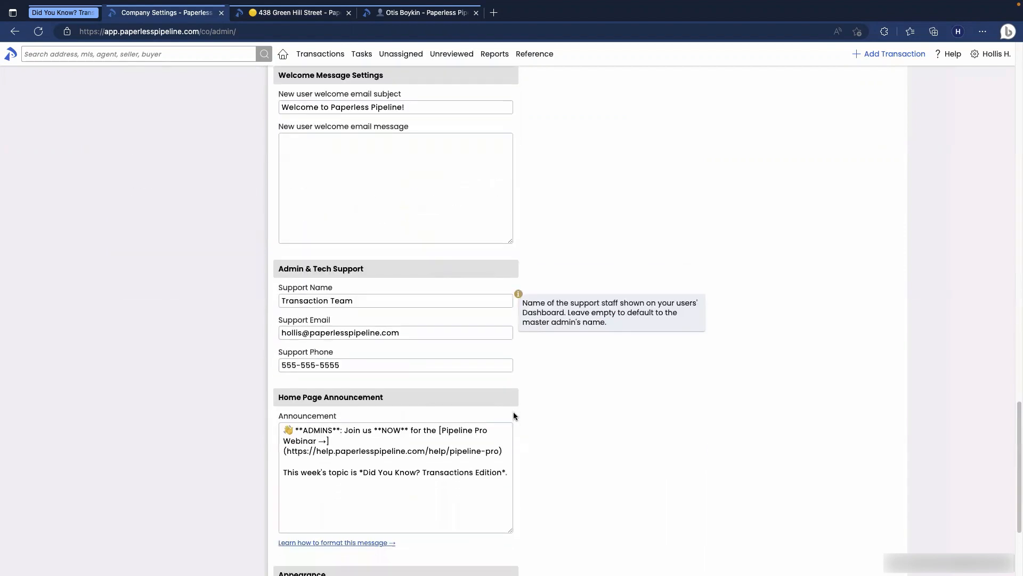
pyautogui.click(502, 540)
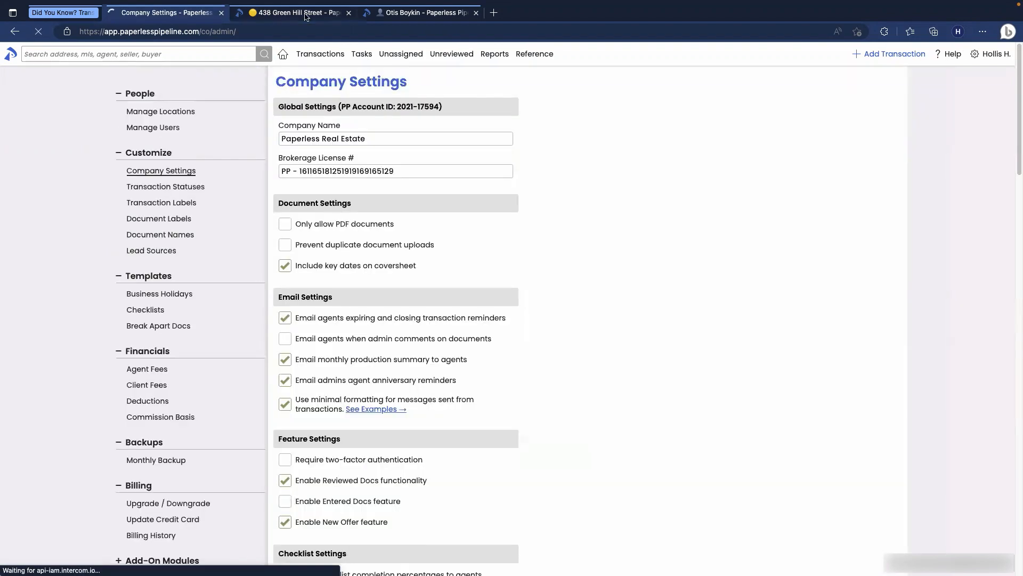
pyautogui.click(293, 12)
pyautogui.click(149, 101)
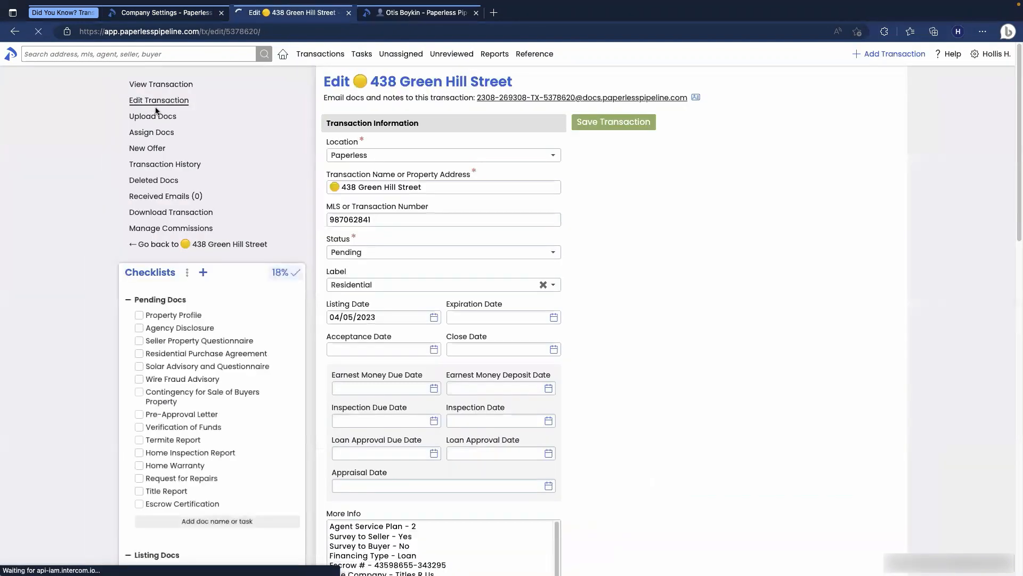
pyautogui.click(554, 317)
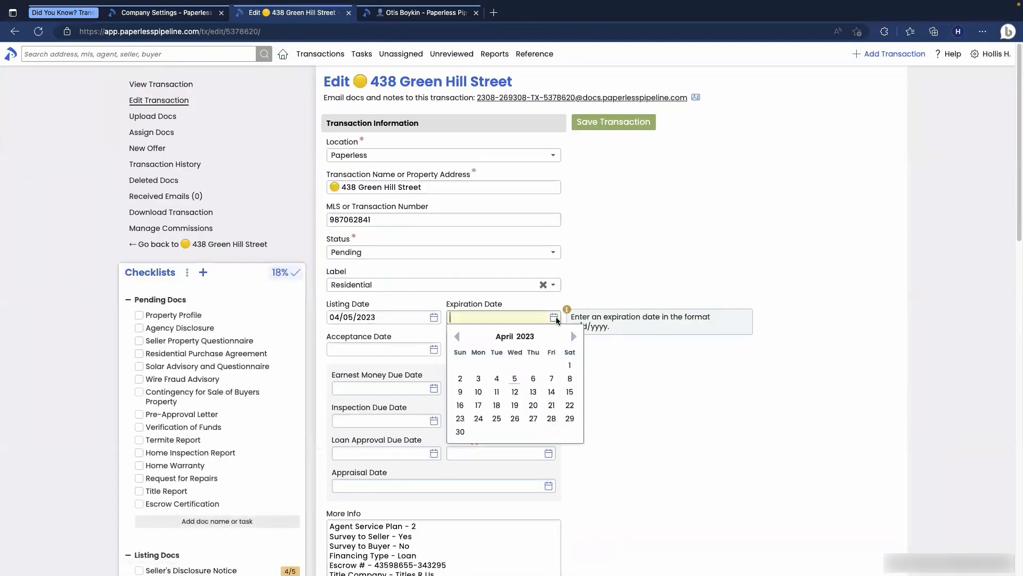
pyautogui.click(515, 405)
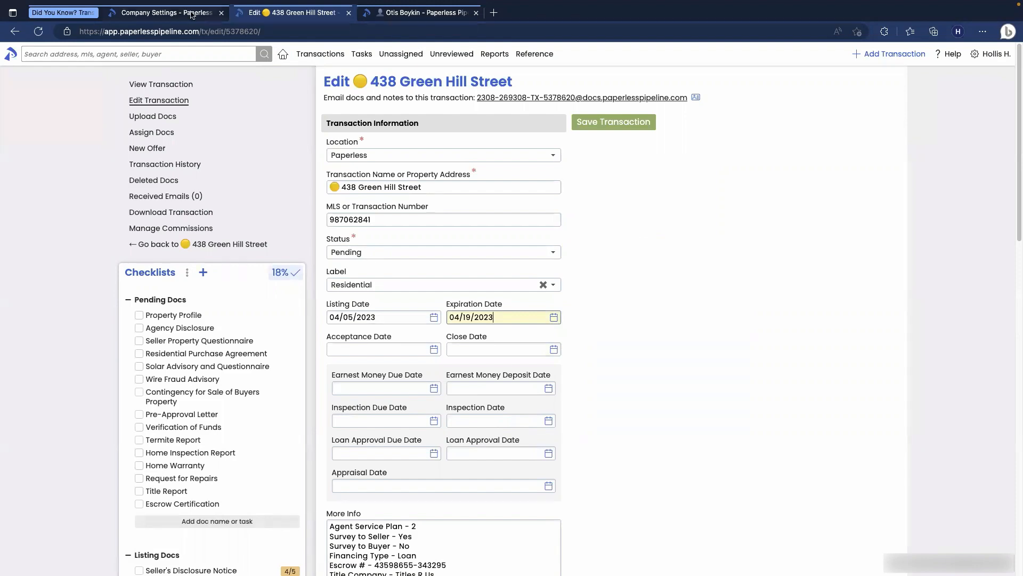
# Step: Compare against the Company Settings page, then return to the edit form
pyautogui.hotkey('ctrl', 'shift', 'Tab')
pyautogui.scroll(-9, 410, 319)
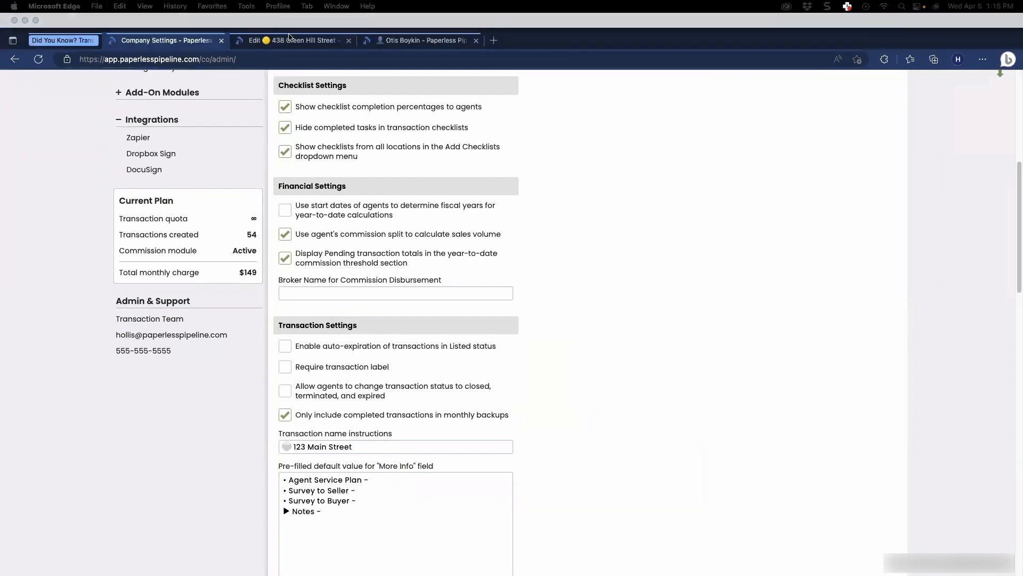
pyautogui.click(291, 43)
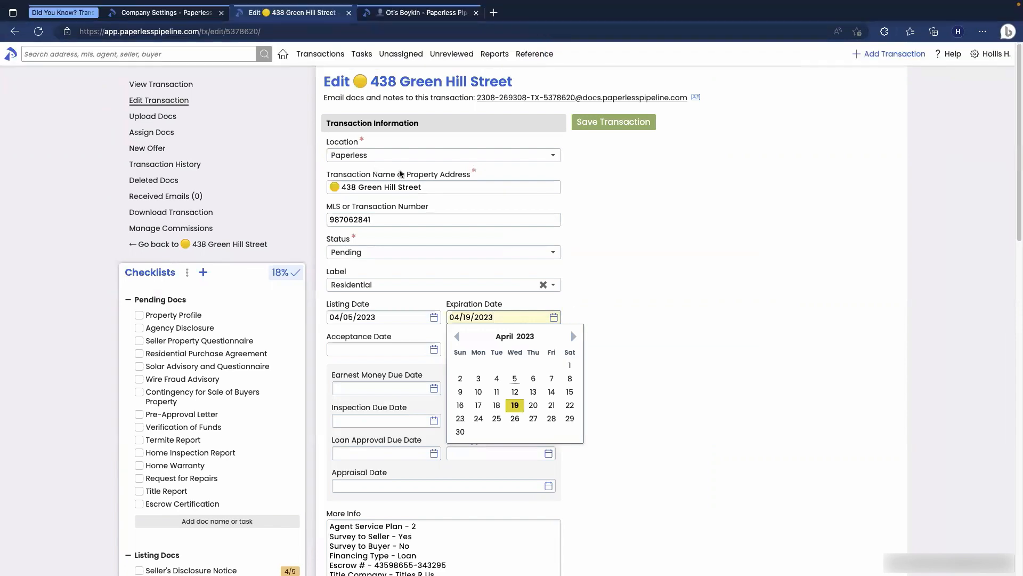
pyautogui.scroll(-6, 613, 276)
pyautogui.moveTo(467, 273)
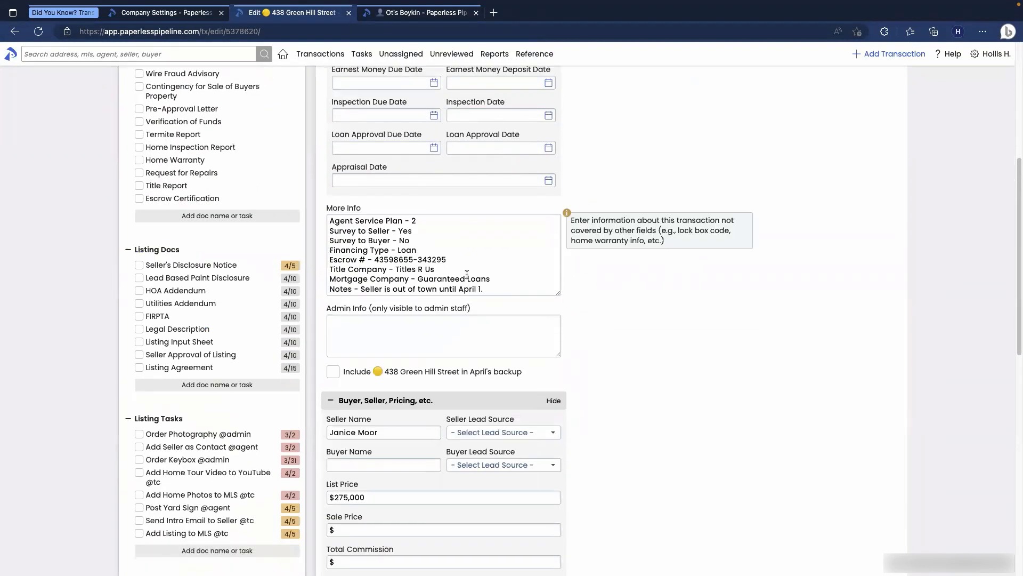
pyautogui.scroll(-1, 458, 272)
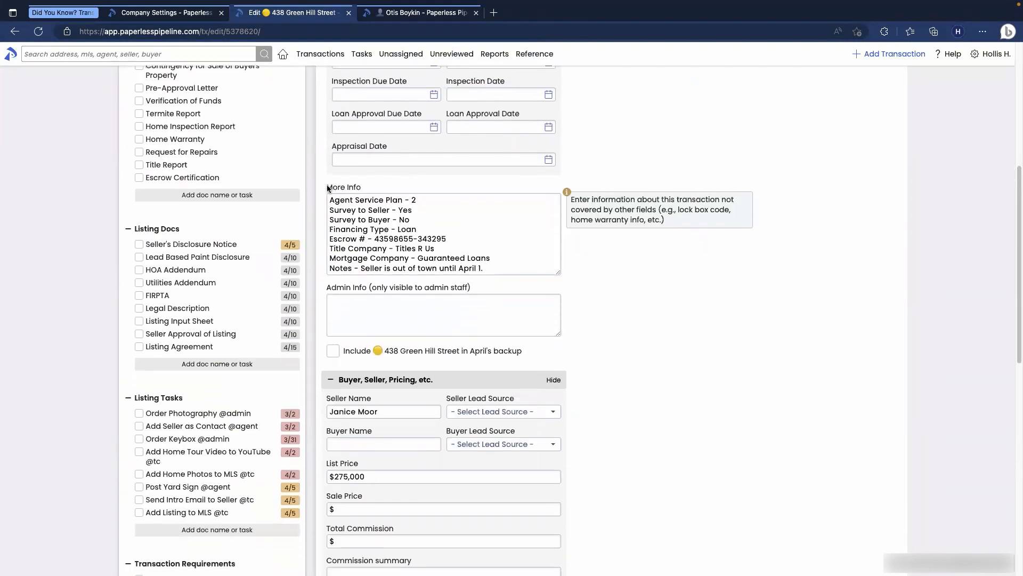
pyautogui.moveTo(328, 289); pyautogui.dragTo(348, 290)
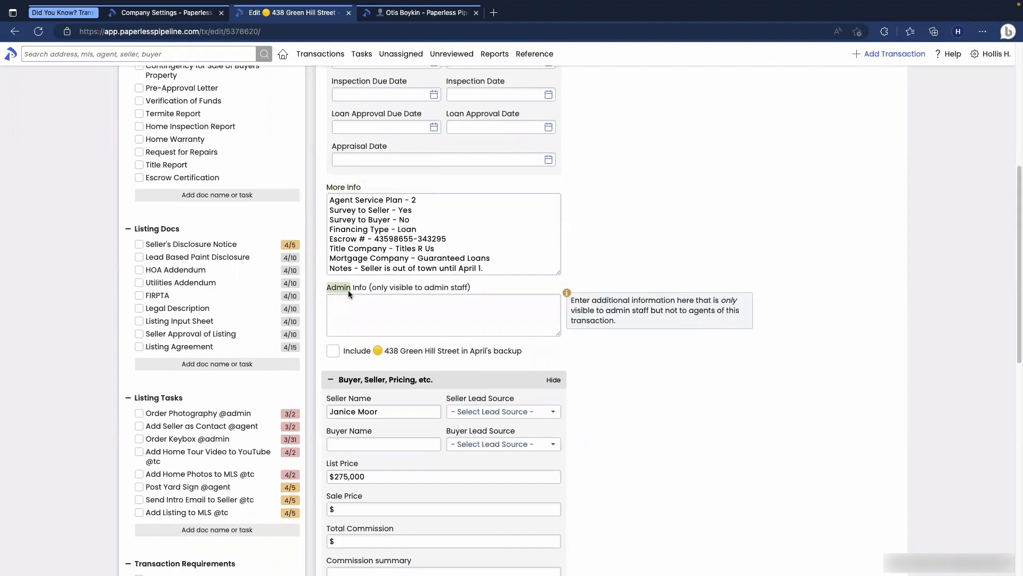
pyautogui.click(596, 423)
pyautogui.scroll(-4, 640, 437)
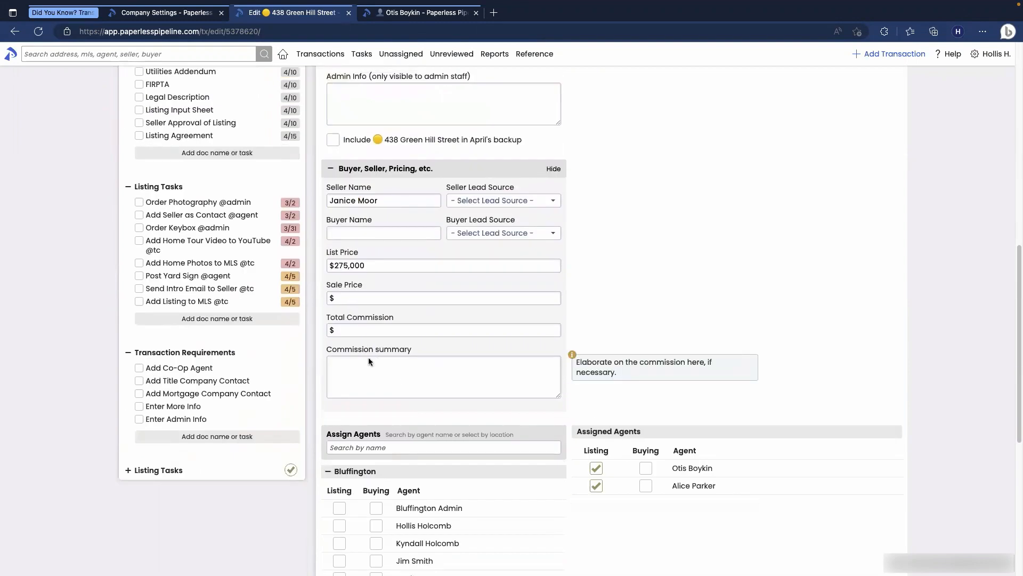
pyautogui.moveTo(388, 350); pyautogui.dragTo(391, 350)
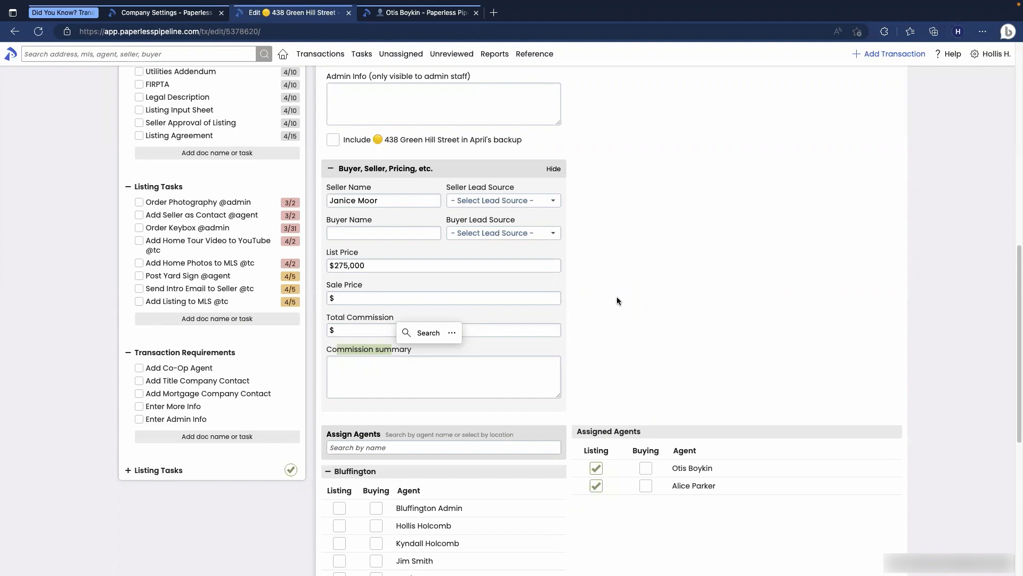
pyautogui.click(179, 14)
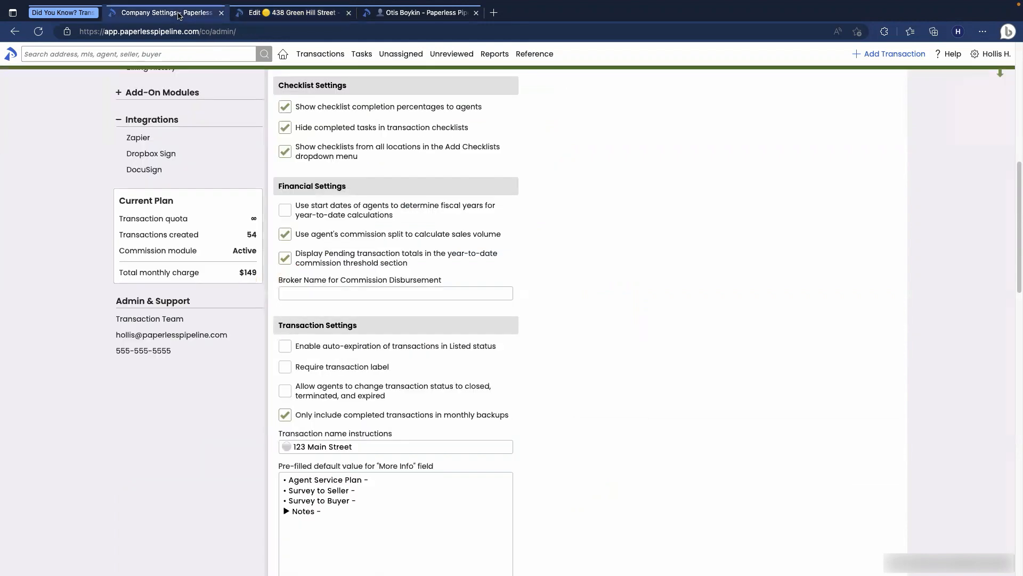
pyautogui.scroll(-5, 352, 326)
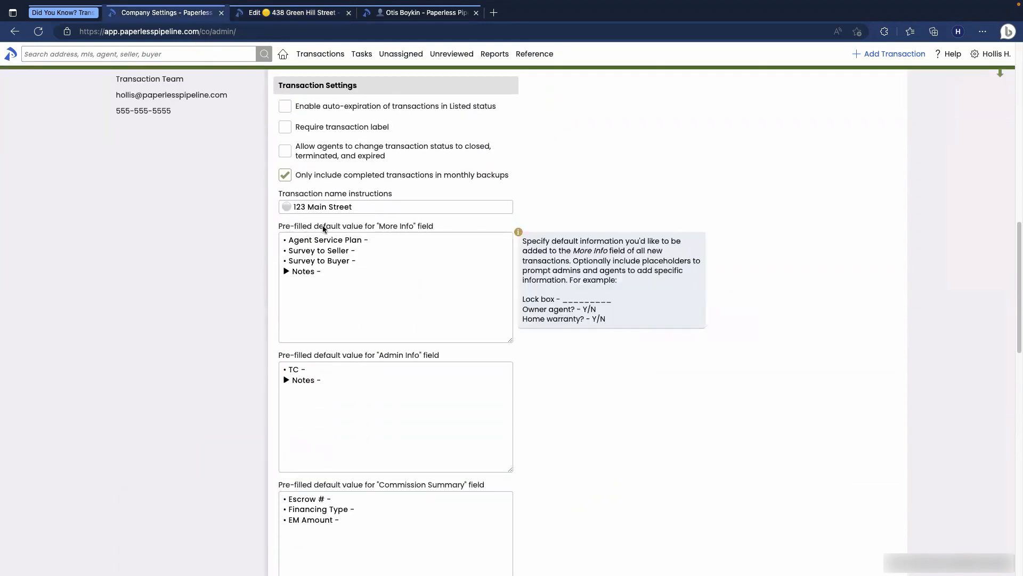
pyautogui.moveTo(377, 226); pyautogui.dragTo(405, 226)
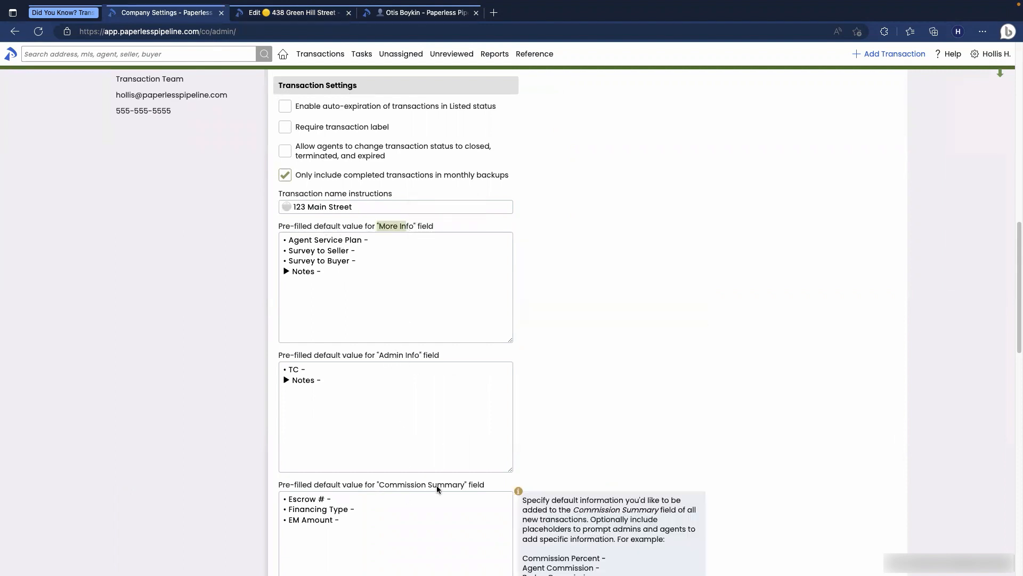
pyautogui.click(302, 14)
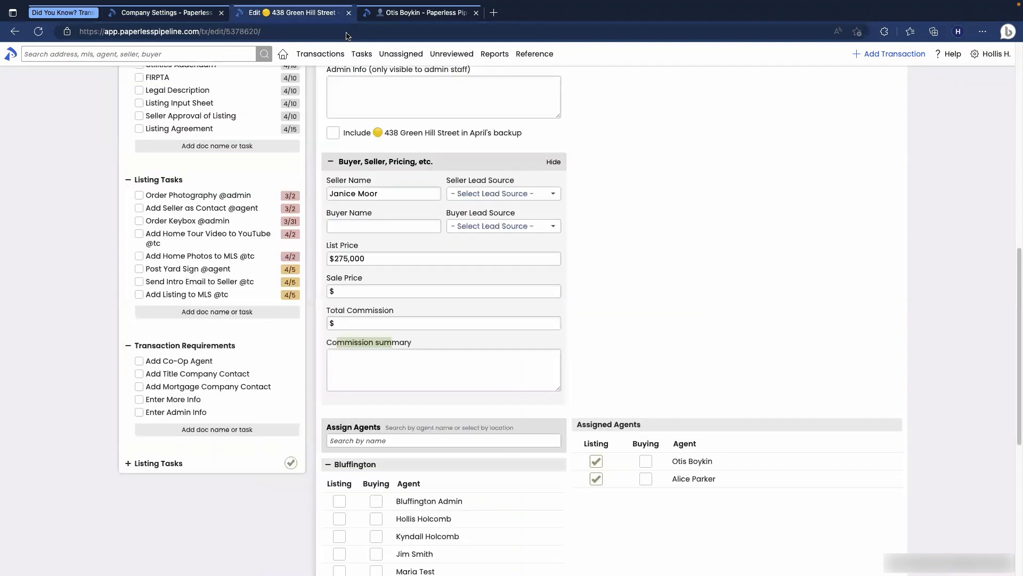
pyautogui.click(888, 54)
# Step: Leave the unsaved form and review the new transaction's pre-filled More Info, Admin Info and Commission sections
pyautogui.click(537, 209)
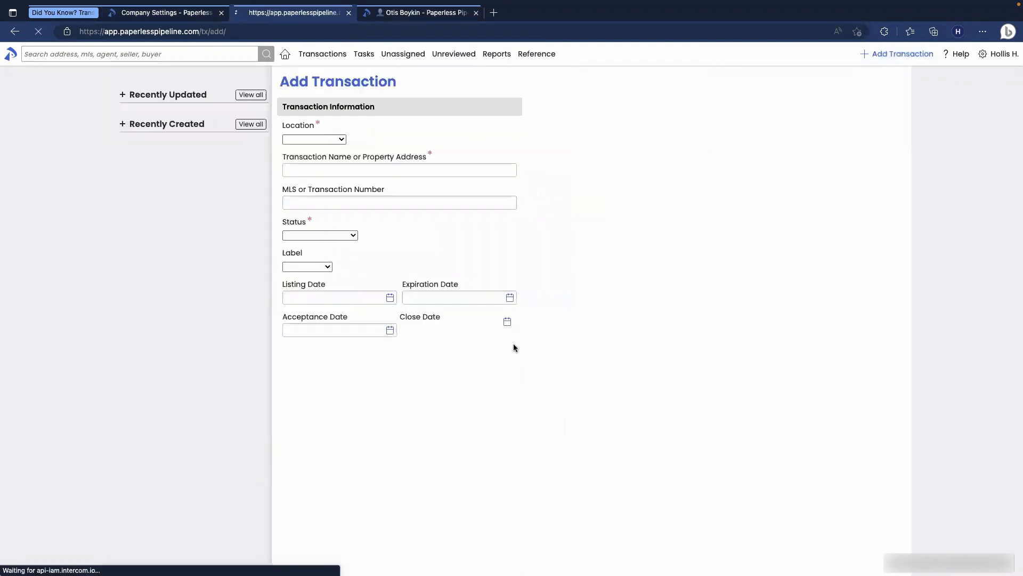
pyautogui.scroll(-4, 513, 339)
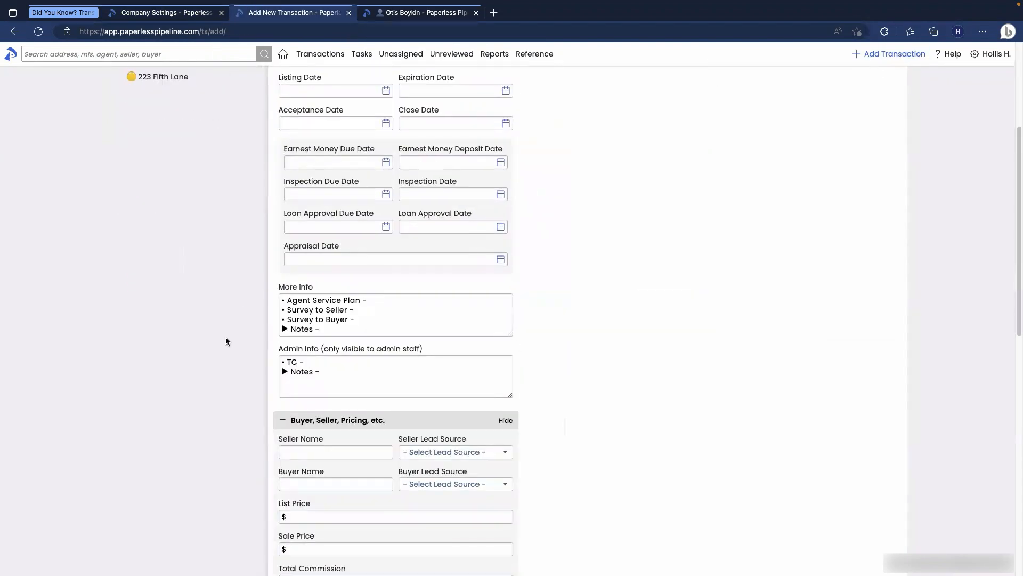
pyautogui.scroll(-1, 344, 312)
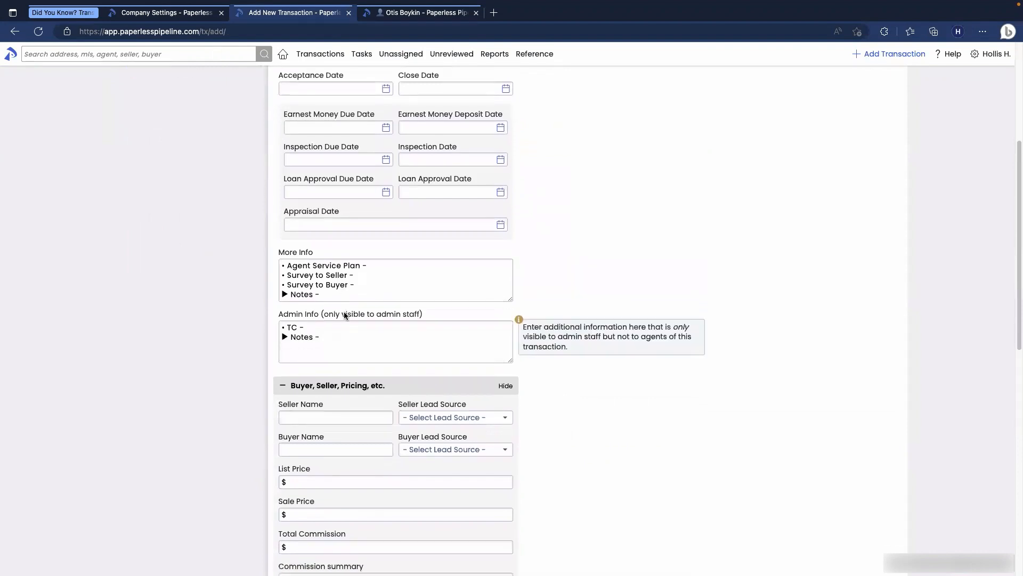
pyautogui.scroll(-1, 345, 312)
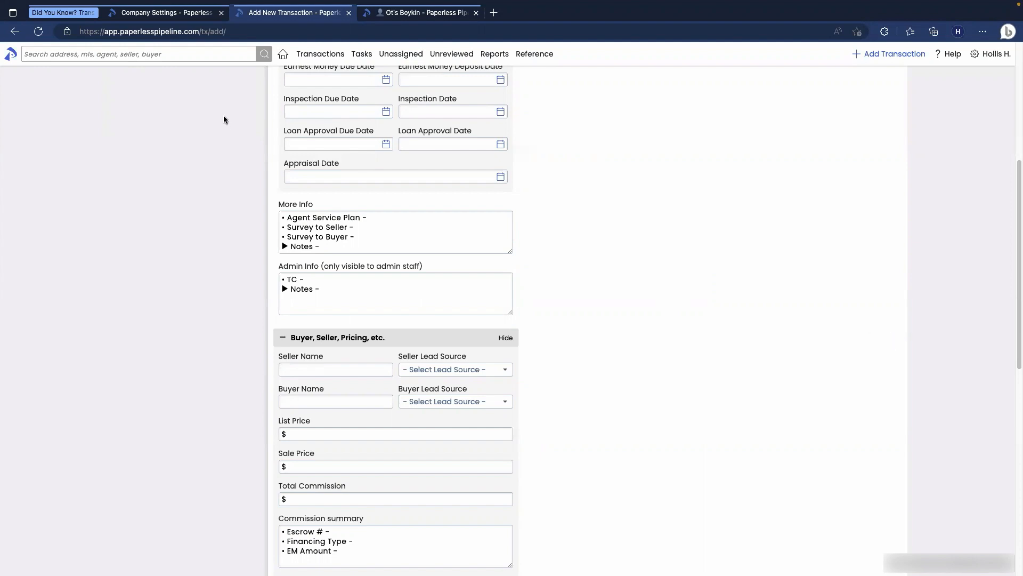
# Step: Check Company Settings, then return to the Dashboard
pyautogui.click(166, 13)
pyautogui.moveTo(420, 319)
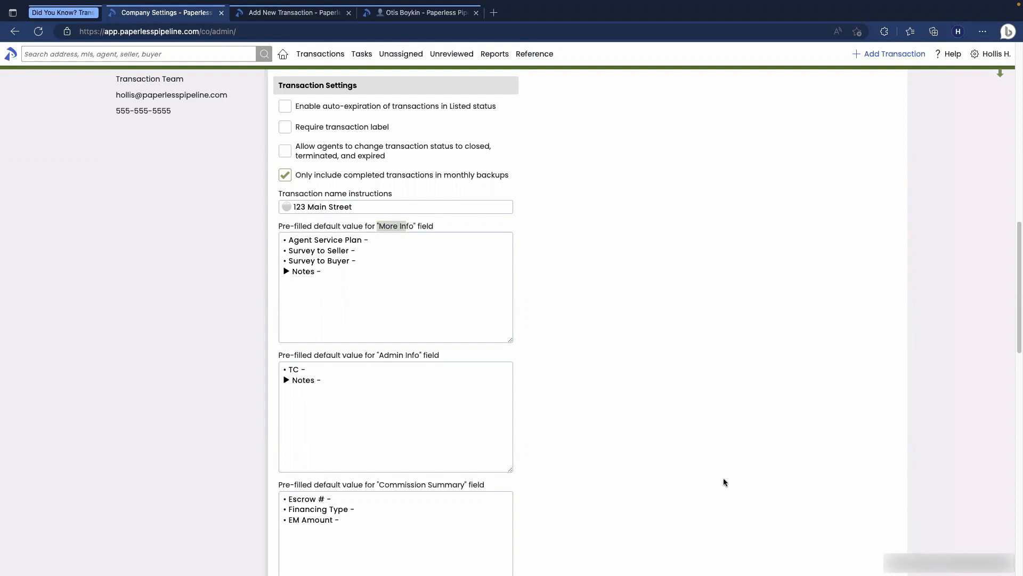
pyautogui.click(283, 56)
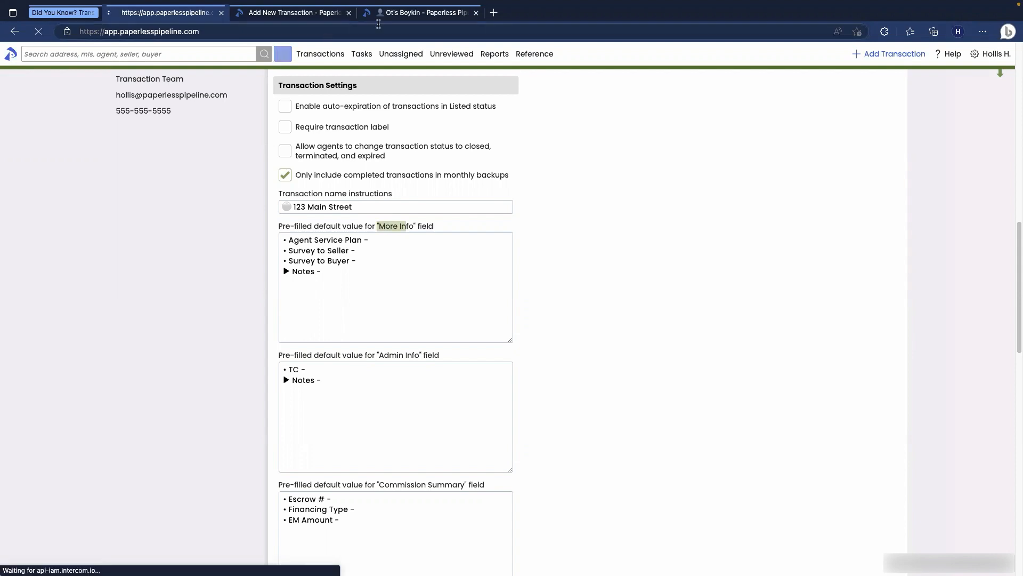
# Step: Switch to the agent's closed HR Files transaction, with its Important Dates checklist and five listing docs
pyautogui.click(403, 14)
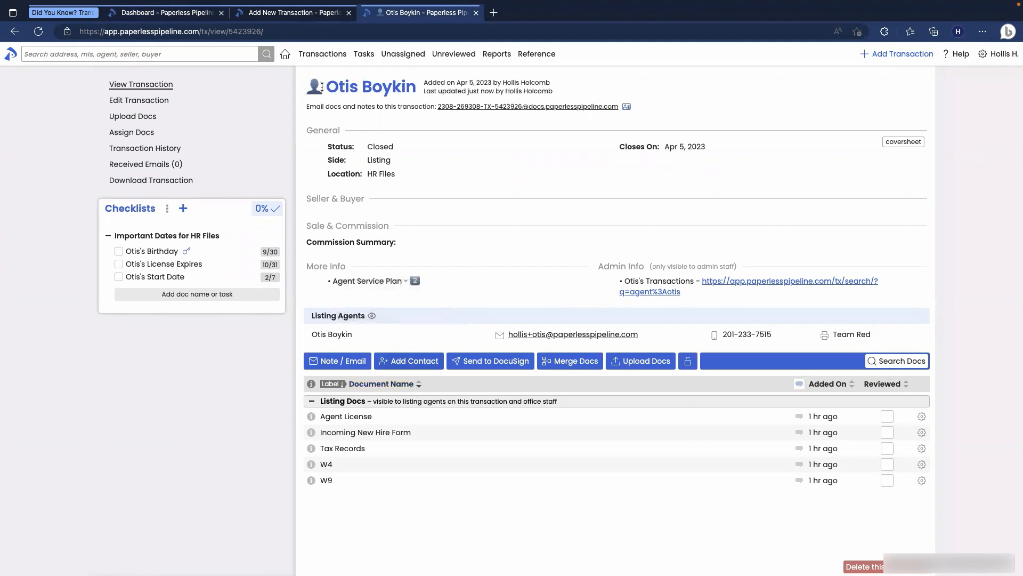
# Step: Highlight the transaction name, open the agent's transactions search, then return to the HR Files transaction
pyautogui.moveTo(326, 88); pyautogui.dragTo(417, 92)
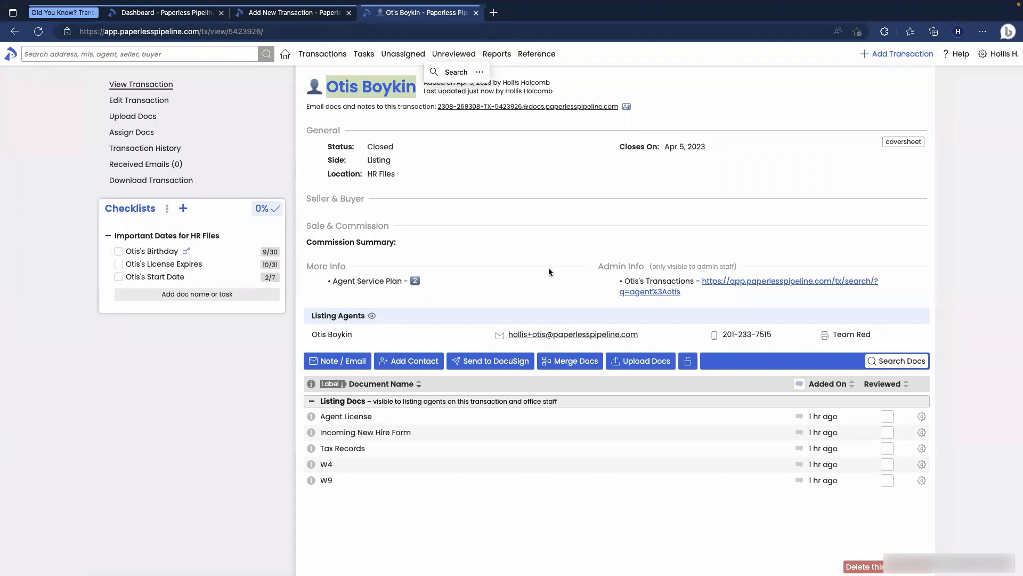
pyautogui.click(738, 281)
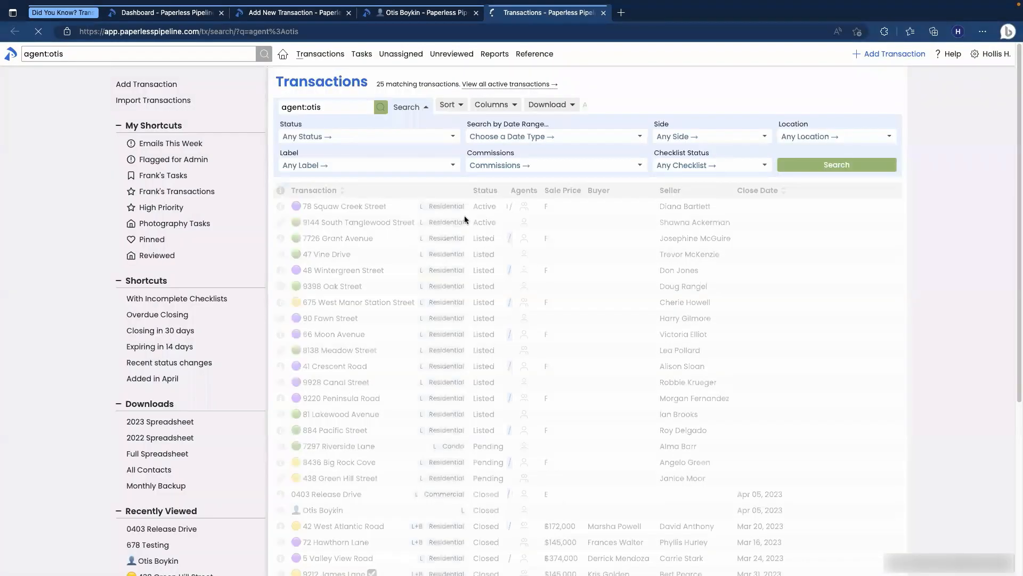
pyautogui.click(389, 13)
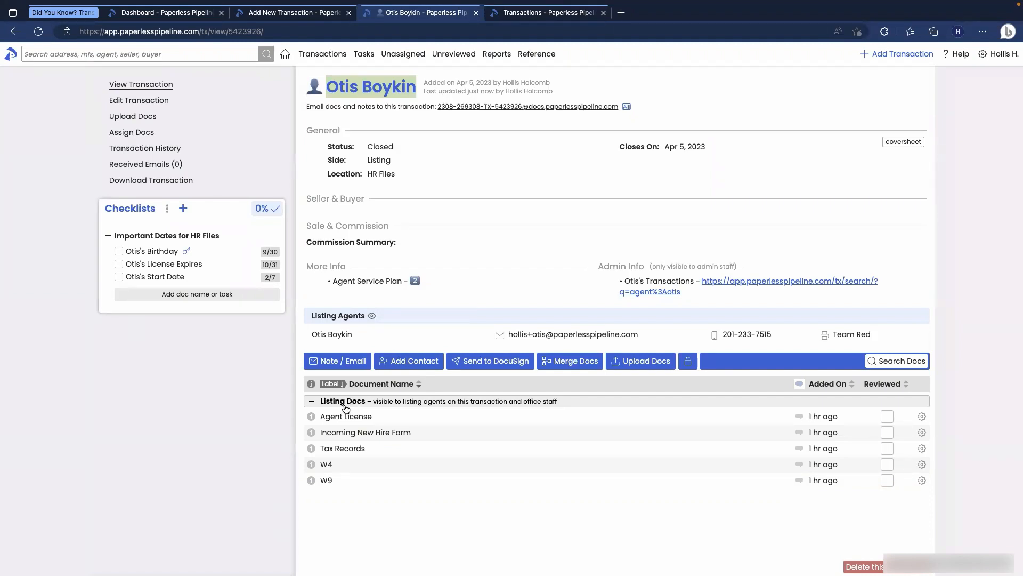
pyautogui.click(270, 88)
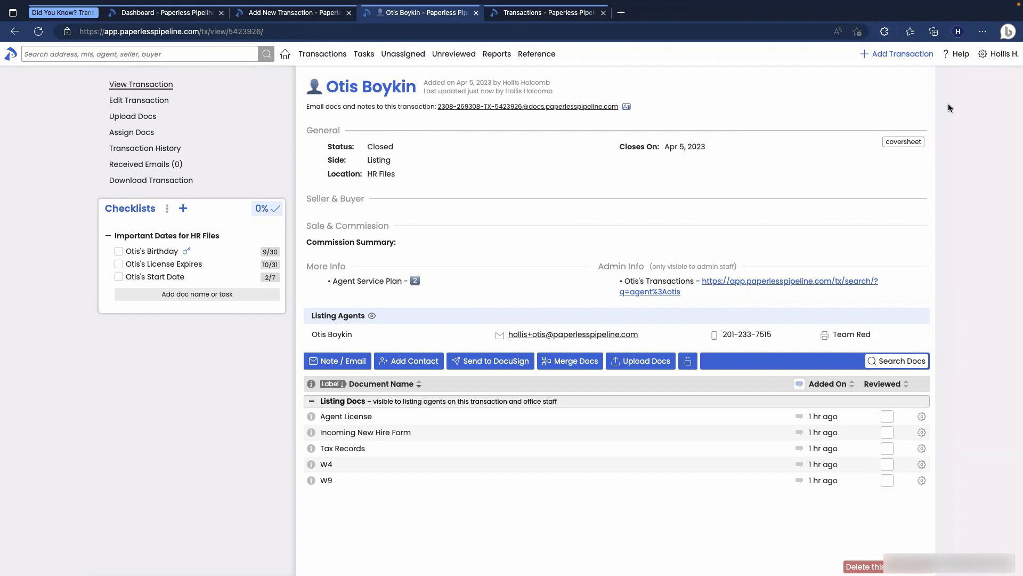
pyautogui.click(967, 58)
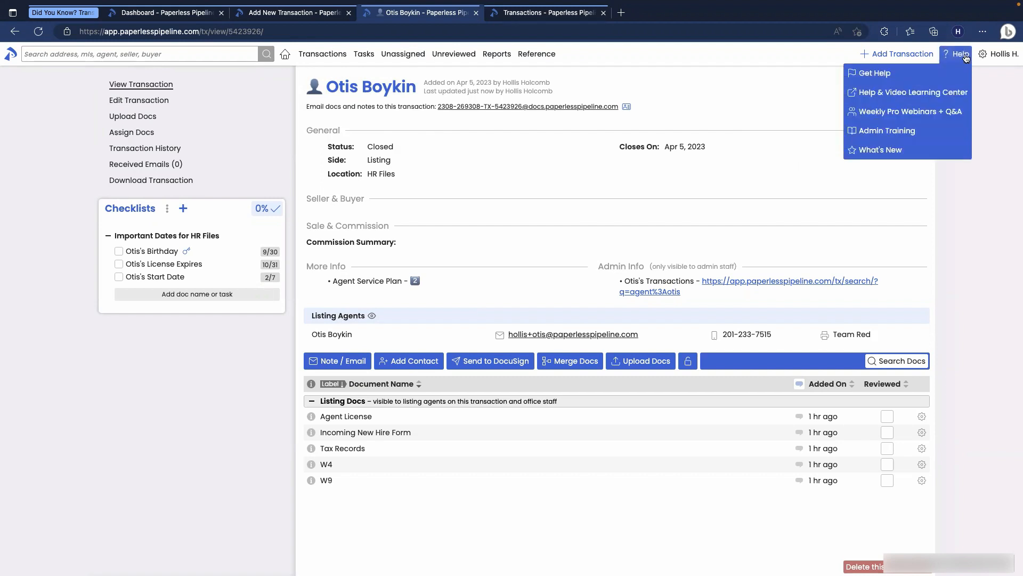
pyautogui.click(916, 75)
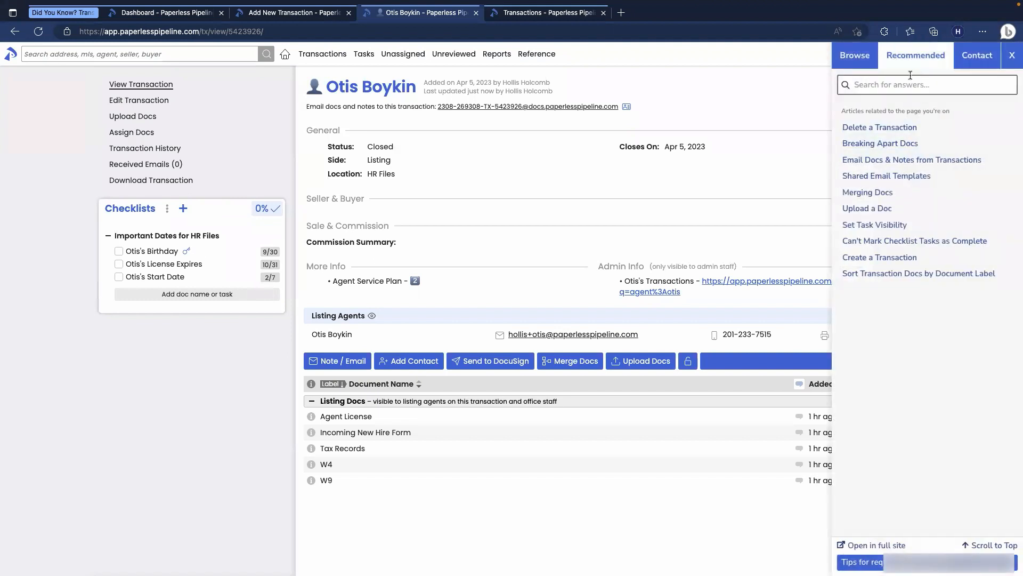
pyautogui.write('hr')
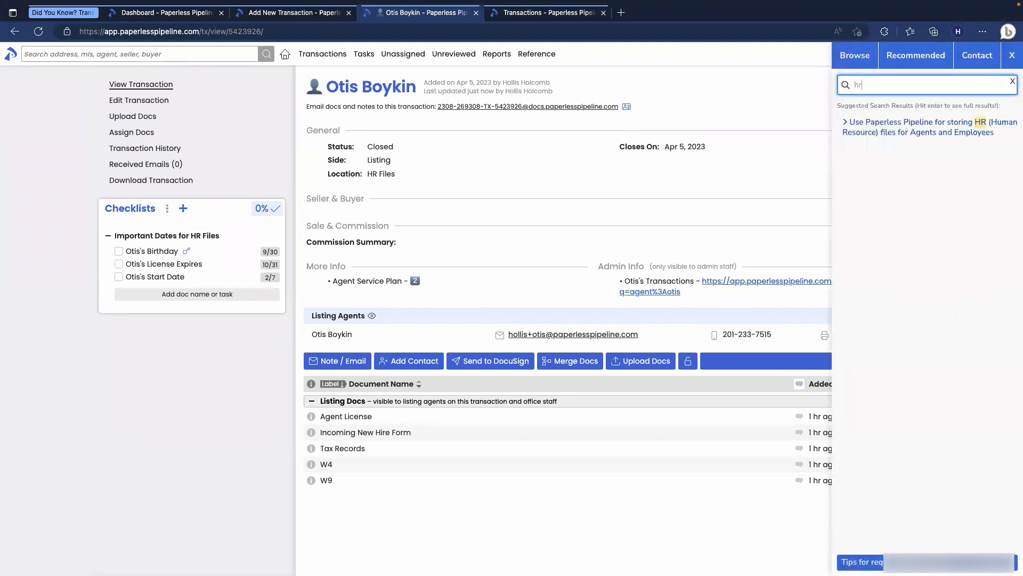
pyautogui.click(932, 132)
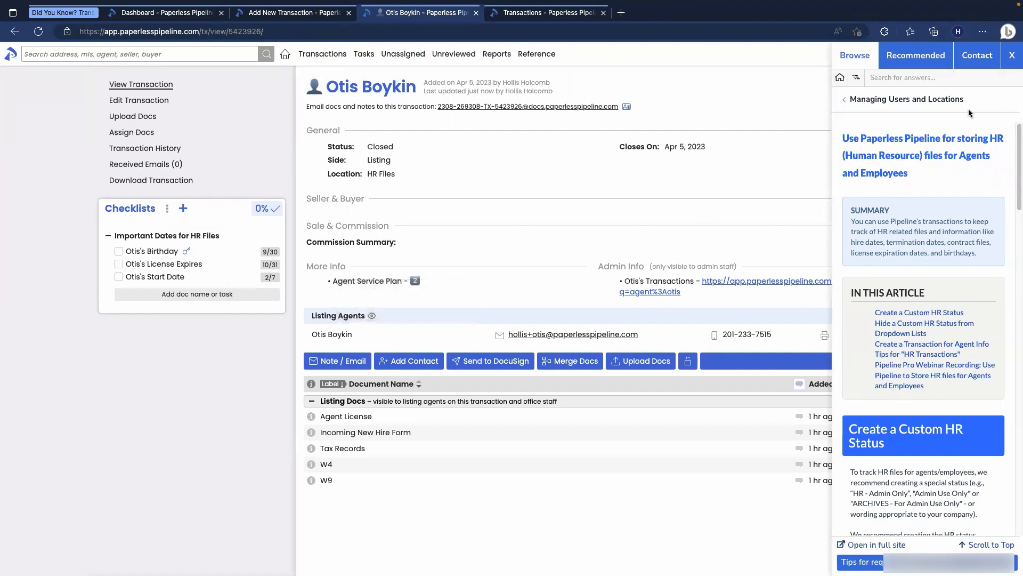
pyautogui.click(1012, 55)
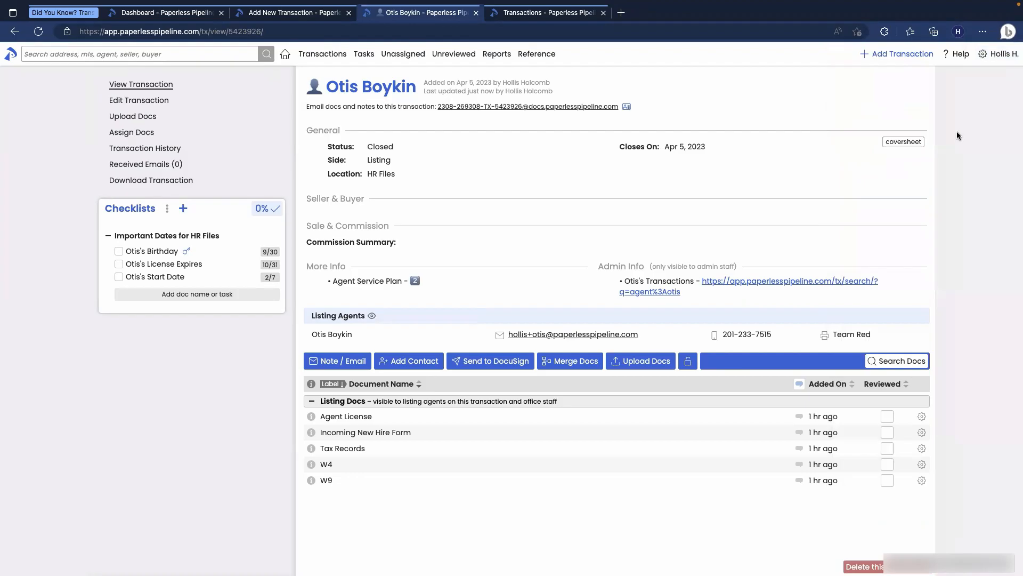